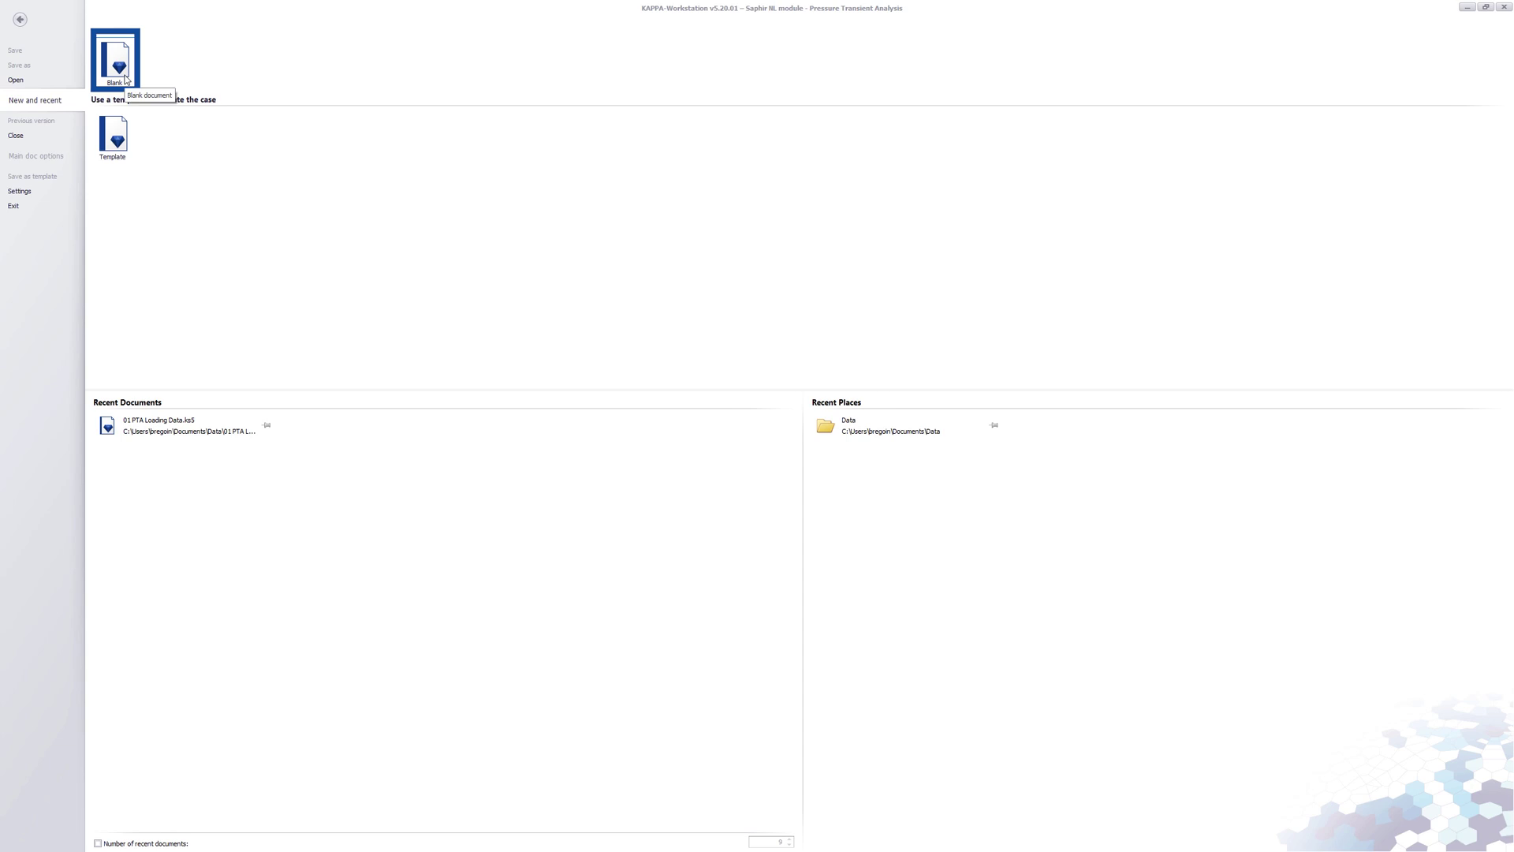
# Step through the new-analysis template wizard and cancel it, then open and dismiss the Open dialog
pyautogui.click(127, 150)
pyautogui.click(866, 610)
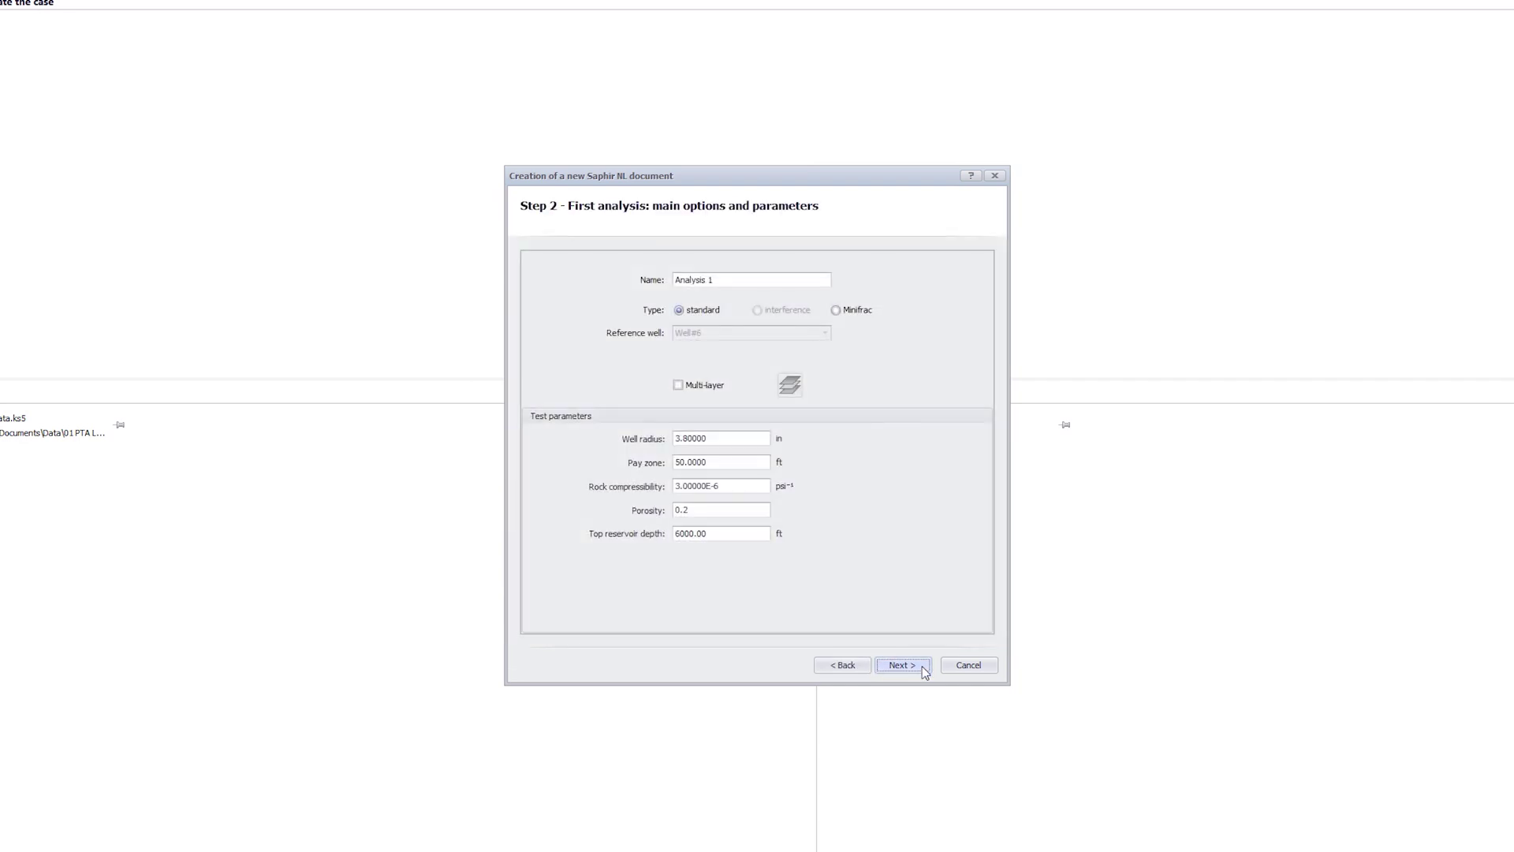
pyautogui.click(923, 668)
pyautogui.click(923, 668)
pyautogui.click(923, 668)
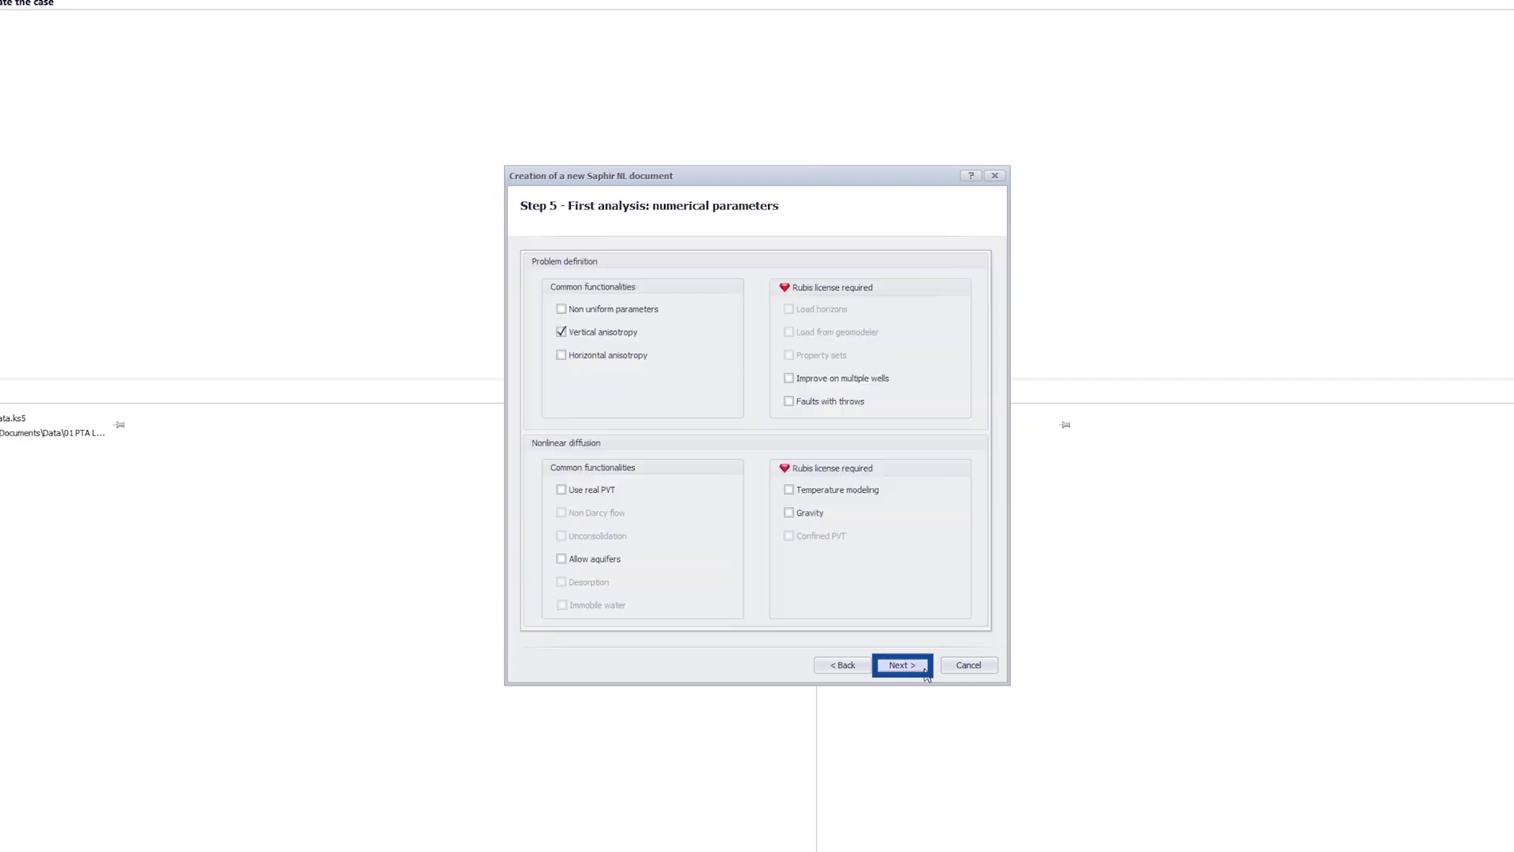
pyautogui.click(924, 670)
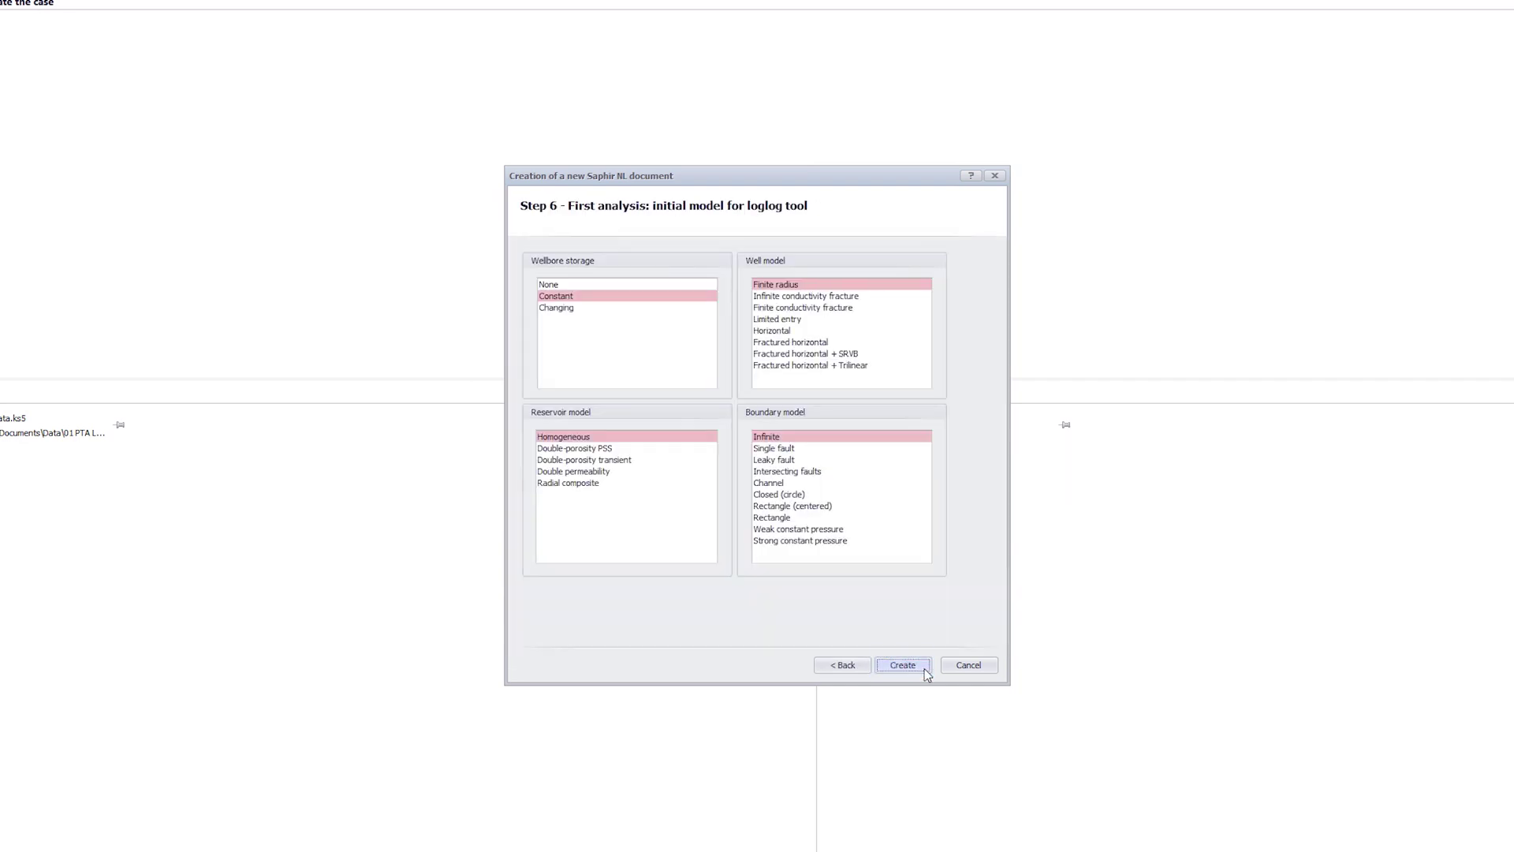
pyautogui.click(967, 670)
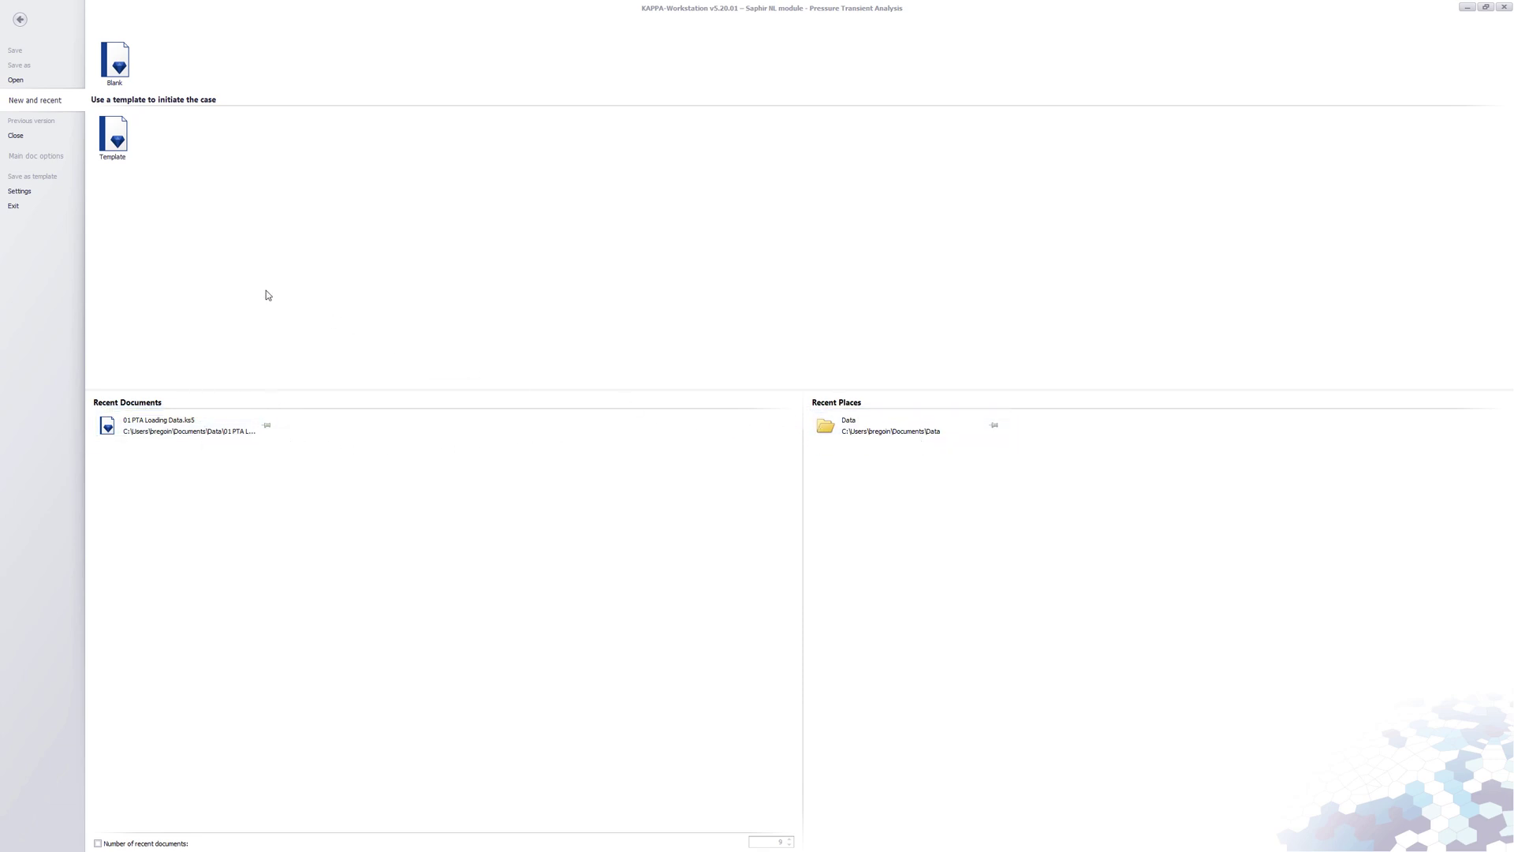
pyautogui.click(55, 82)
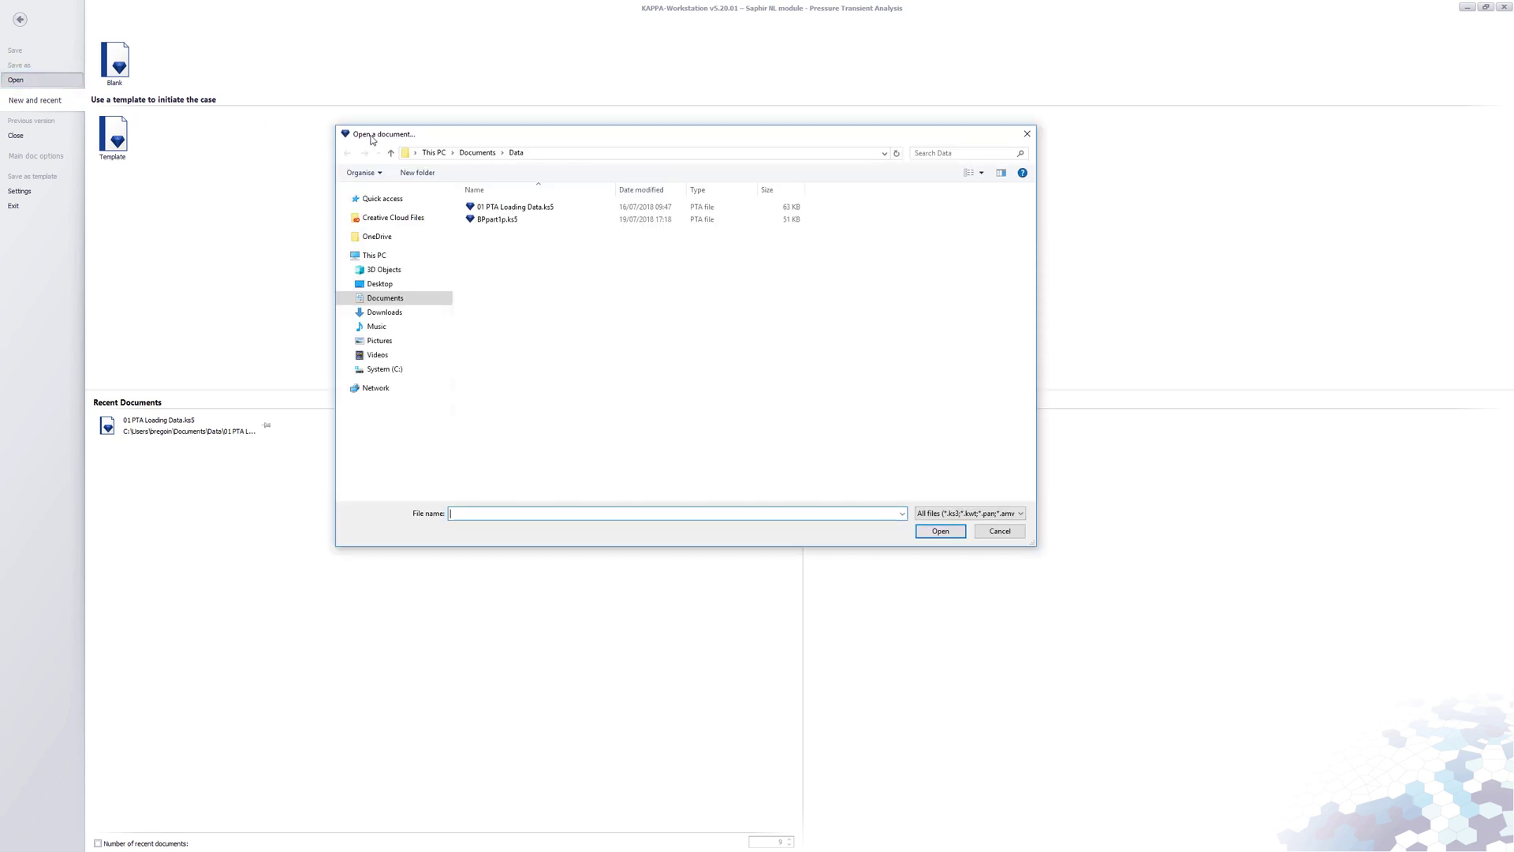
pyautogui.click(996, 533)
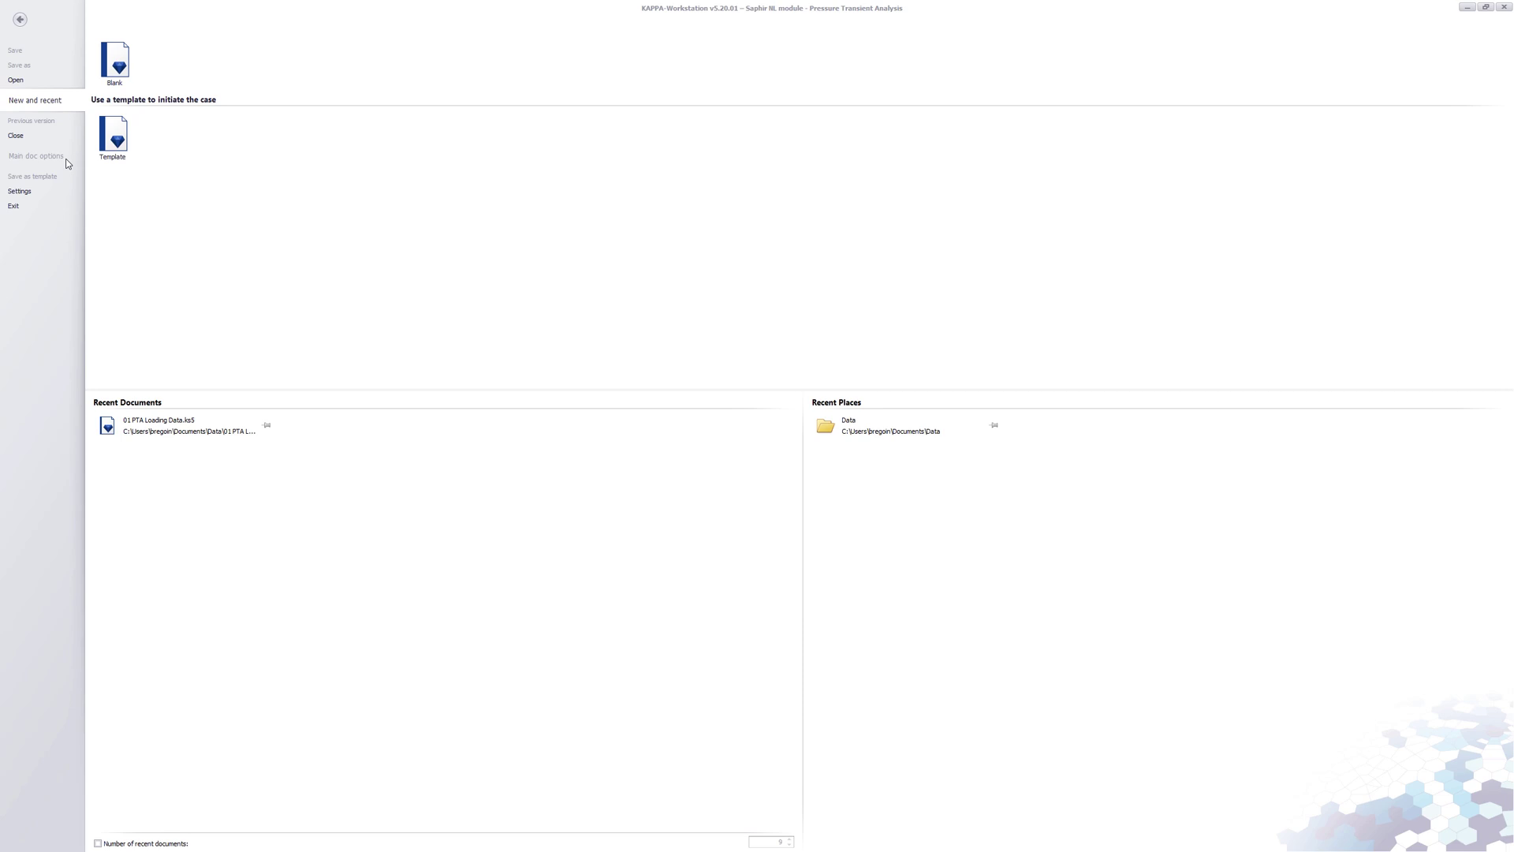
# Set the default Depth unit to m and save the unit system as userunits.kus5
pyautogui.click(39, 195)
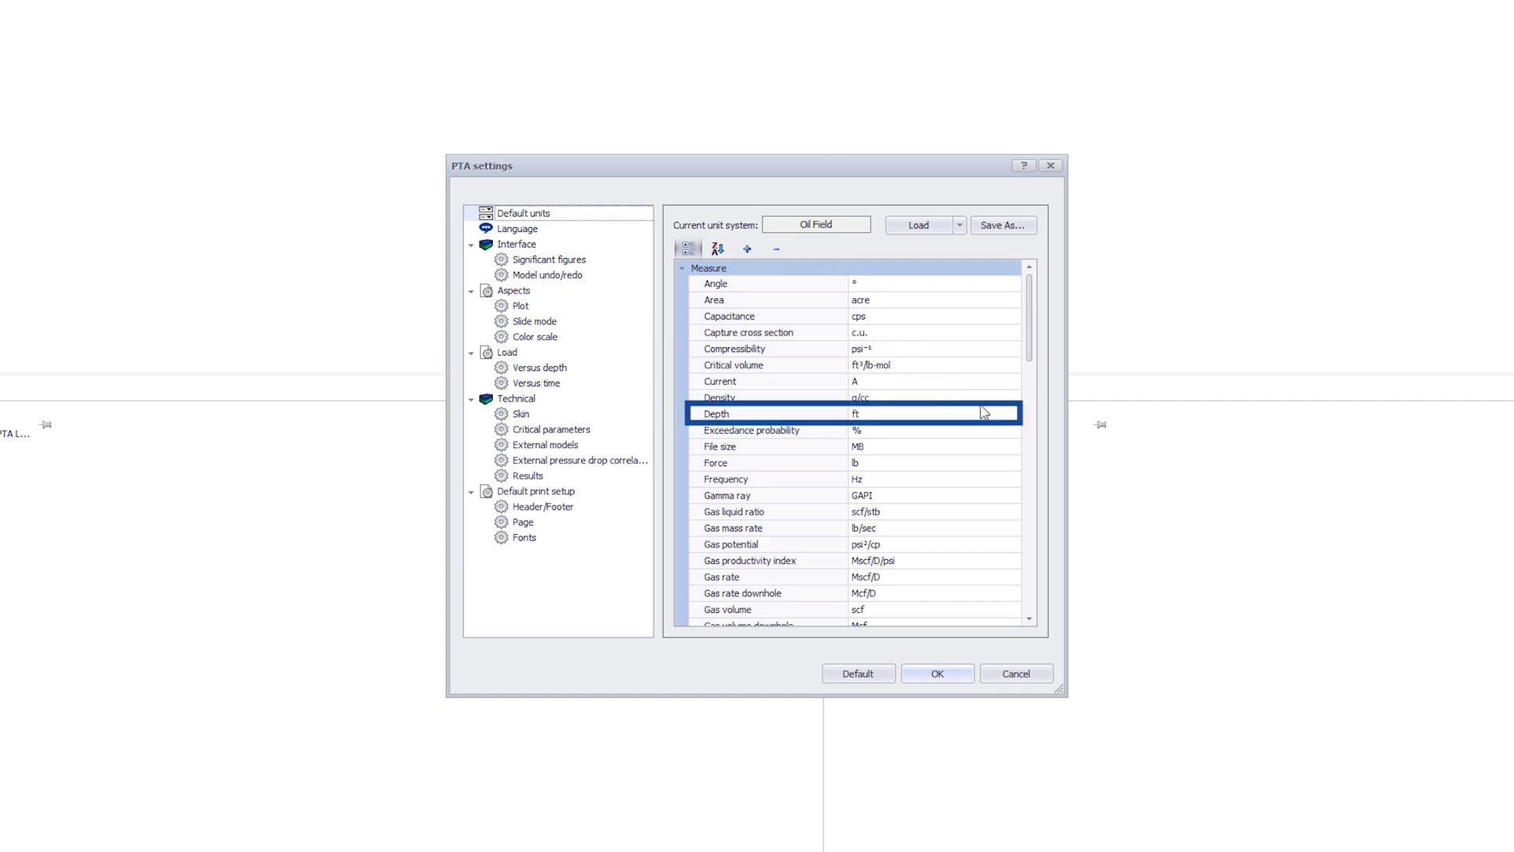
pyautogui.click(1012, 415)
pyautogui.click(969, 440)
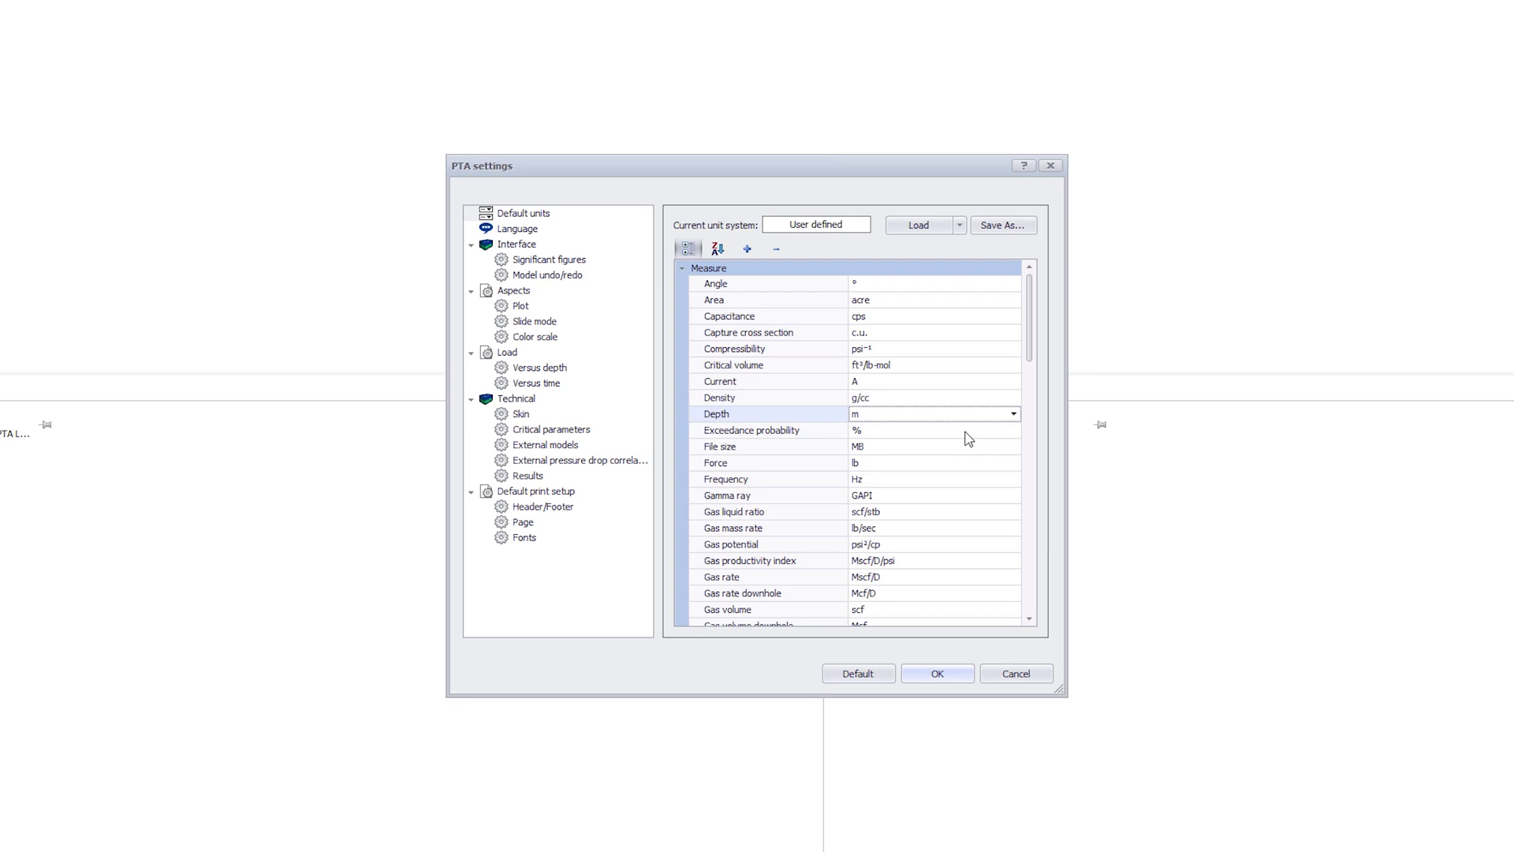
pyautogui.click(1007, 228)
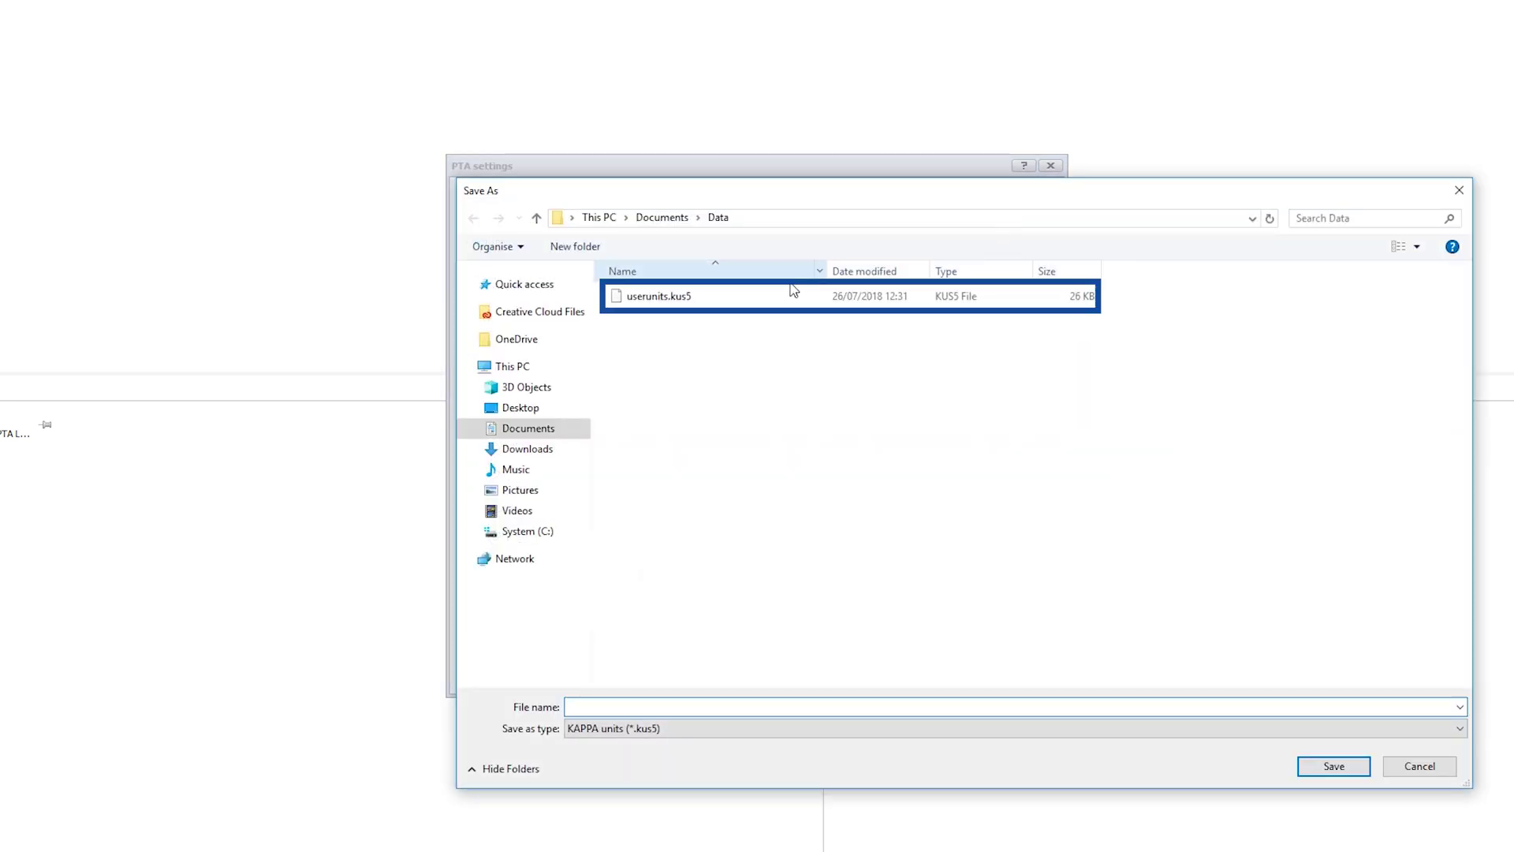
pyautogui.click(667, 303)
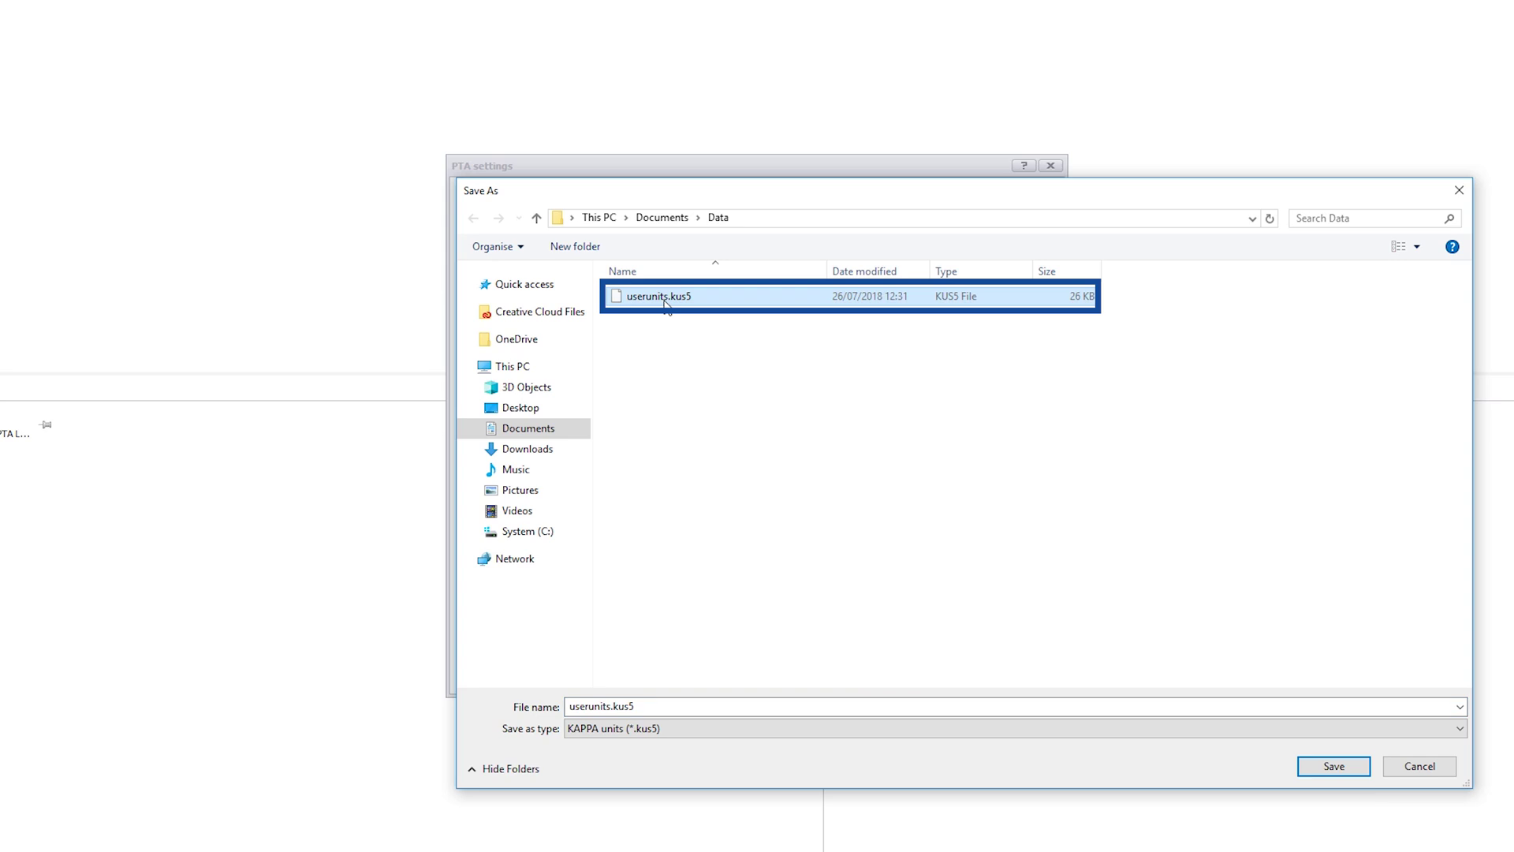
pyautogui.click(1333, 766)
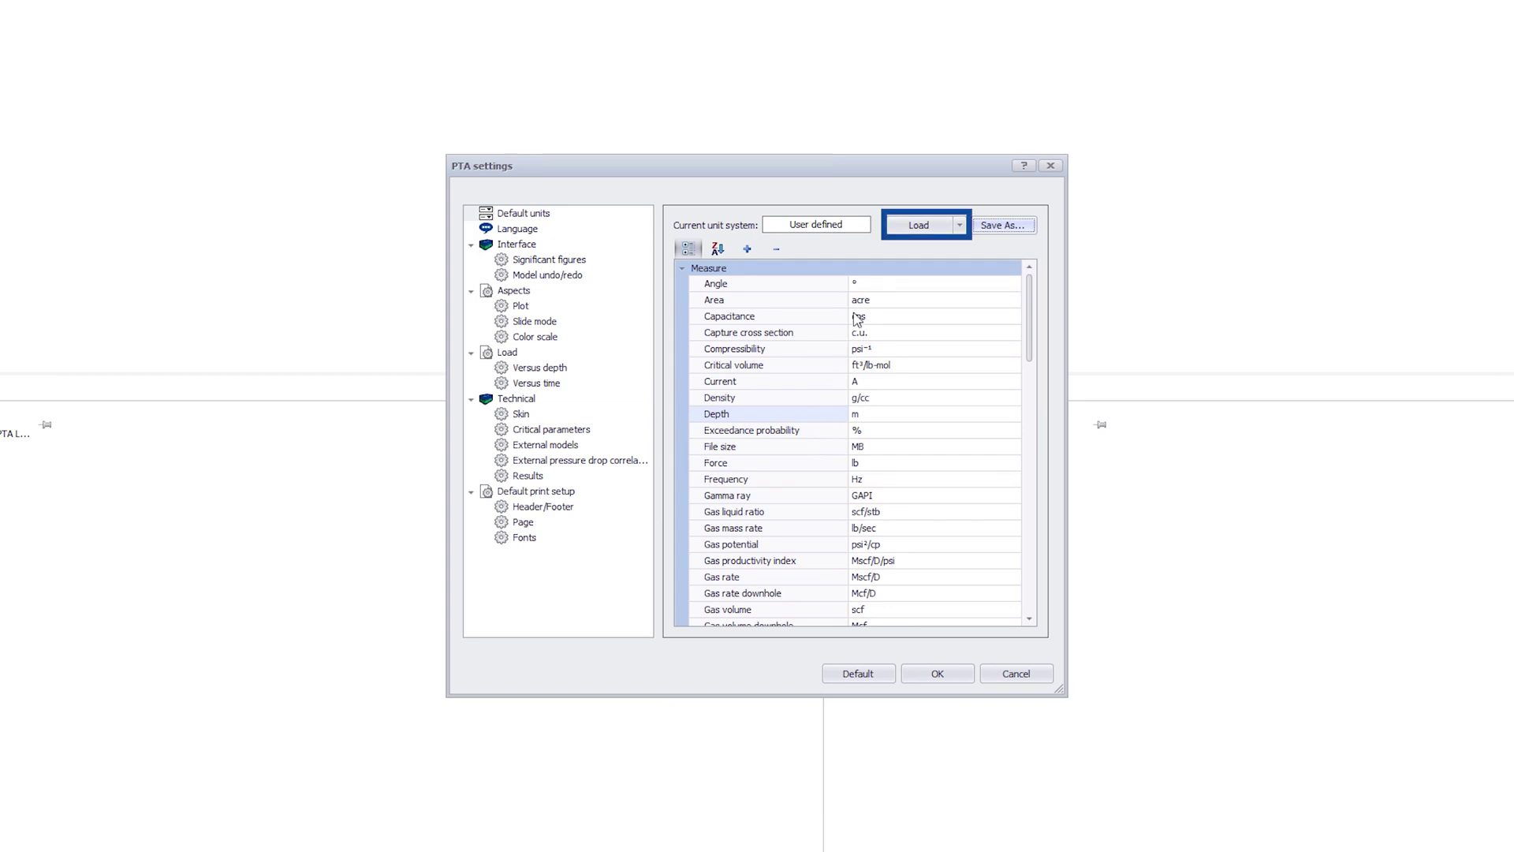
# List the loadable unit systems: SI, Oil field, Hydro, French and From file
pyautogui.click(960, 226)
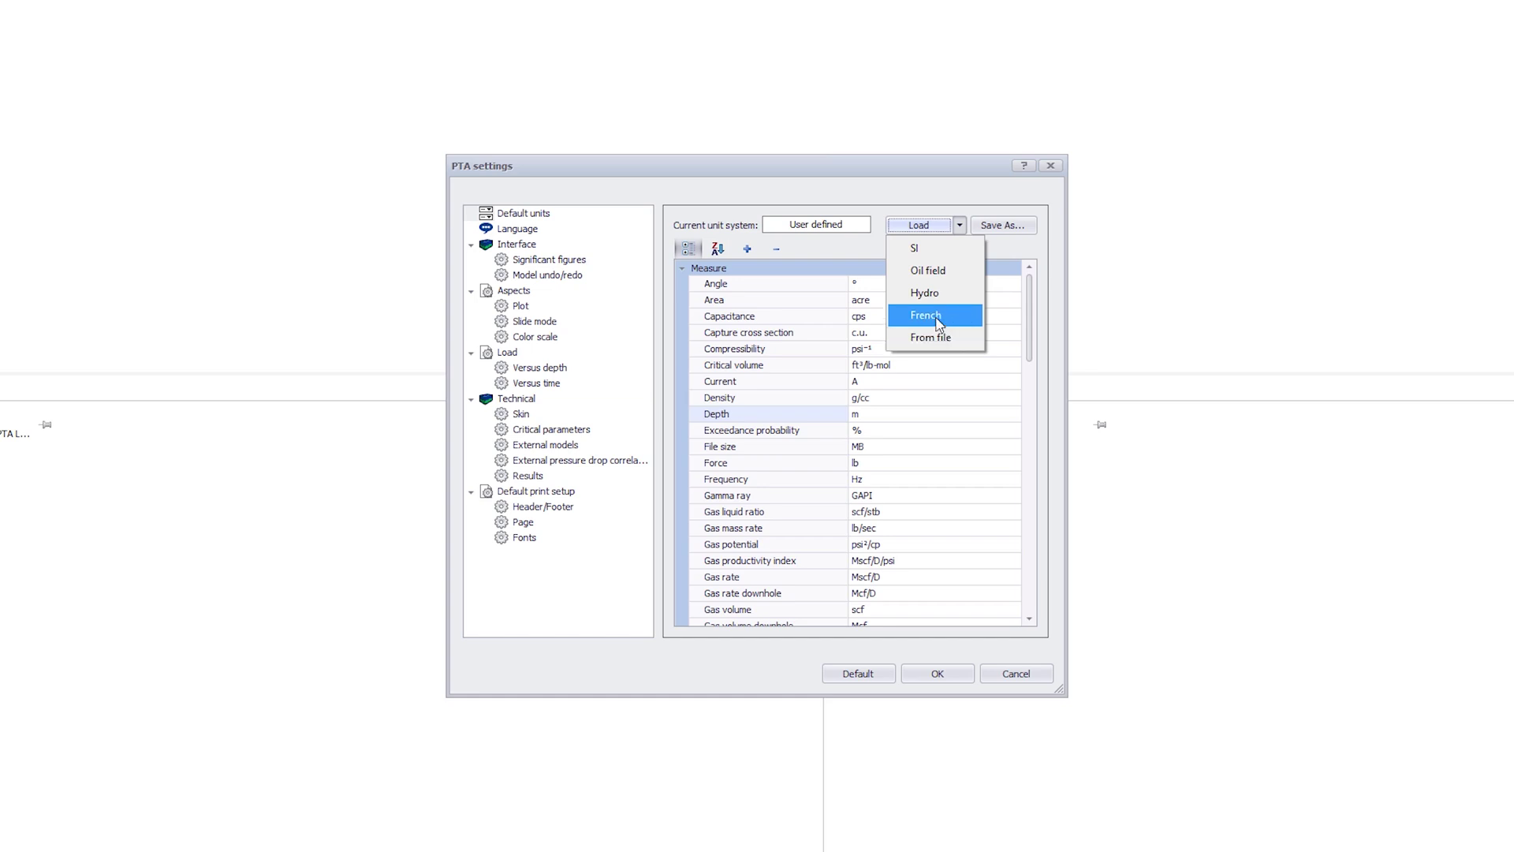
# Check the Language page's language list, leaving English (United States) selected
pyautogui.click(531, 233)
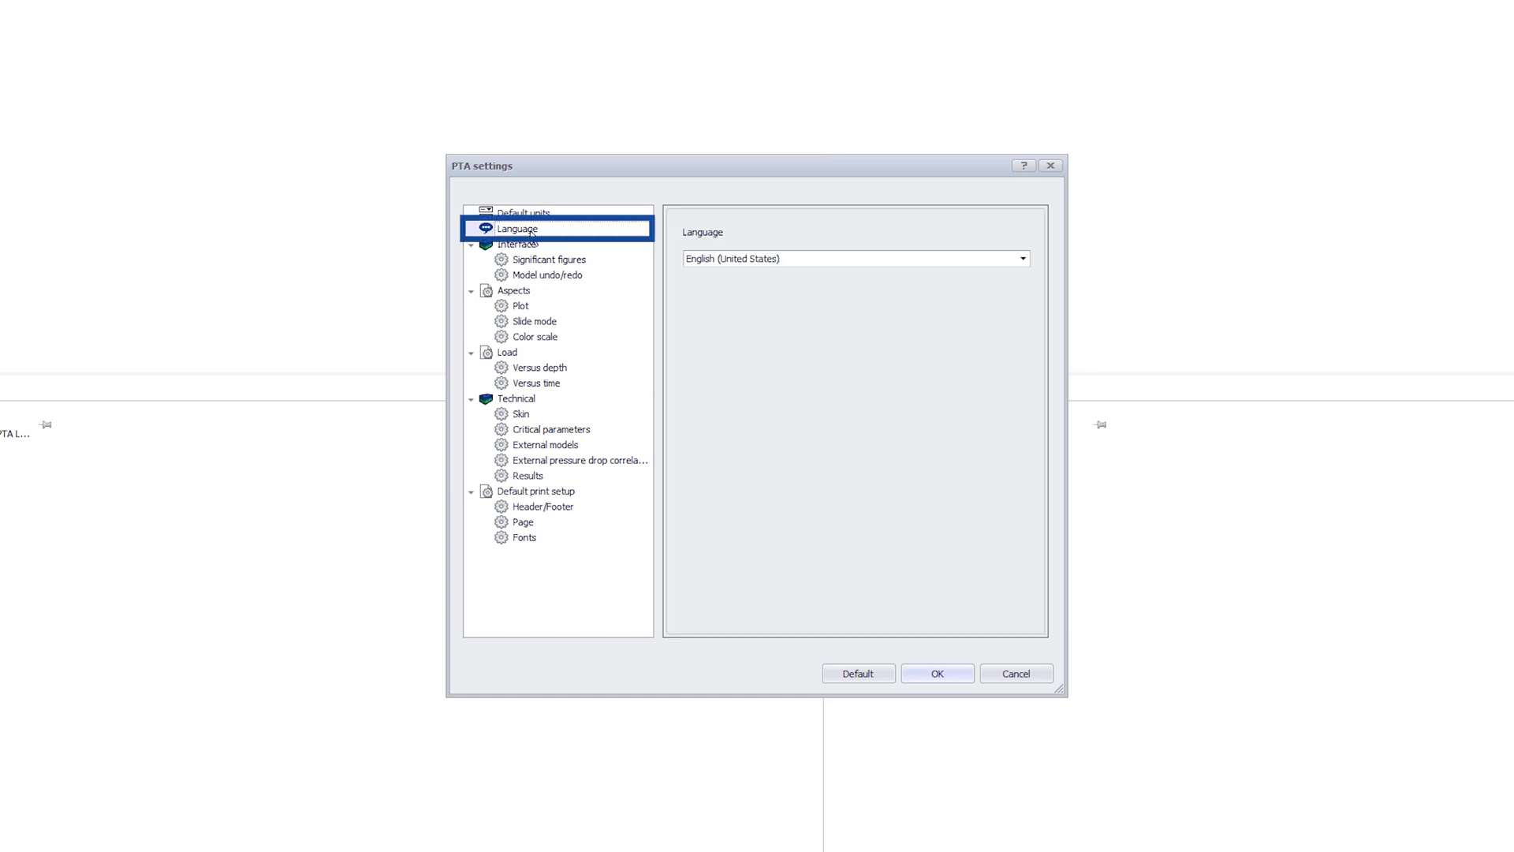
pyautogui.click(1023, 257)
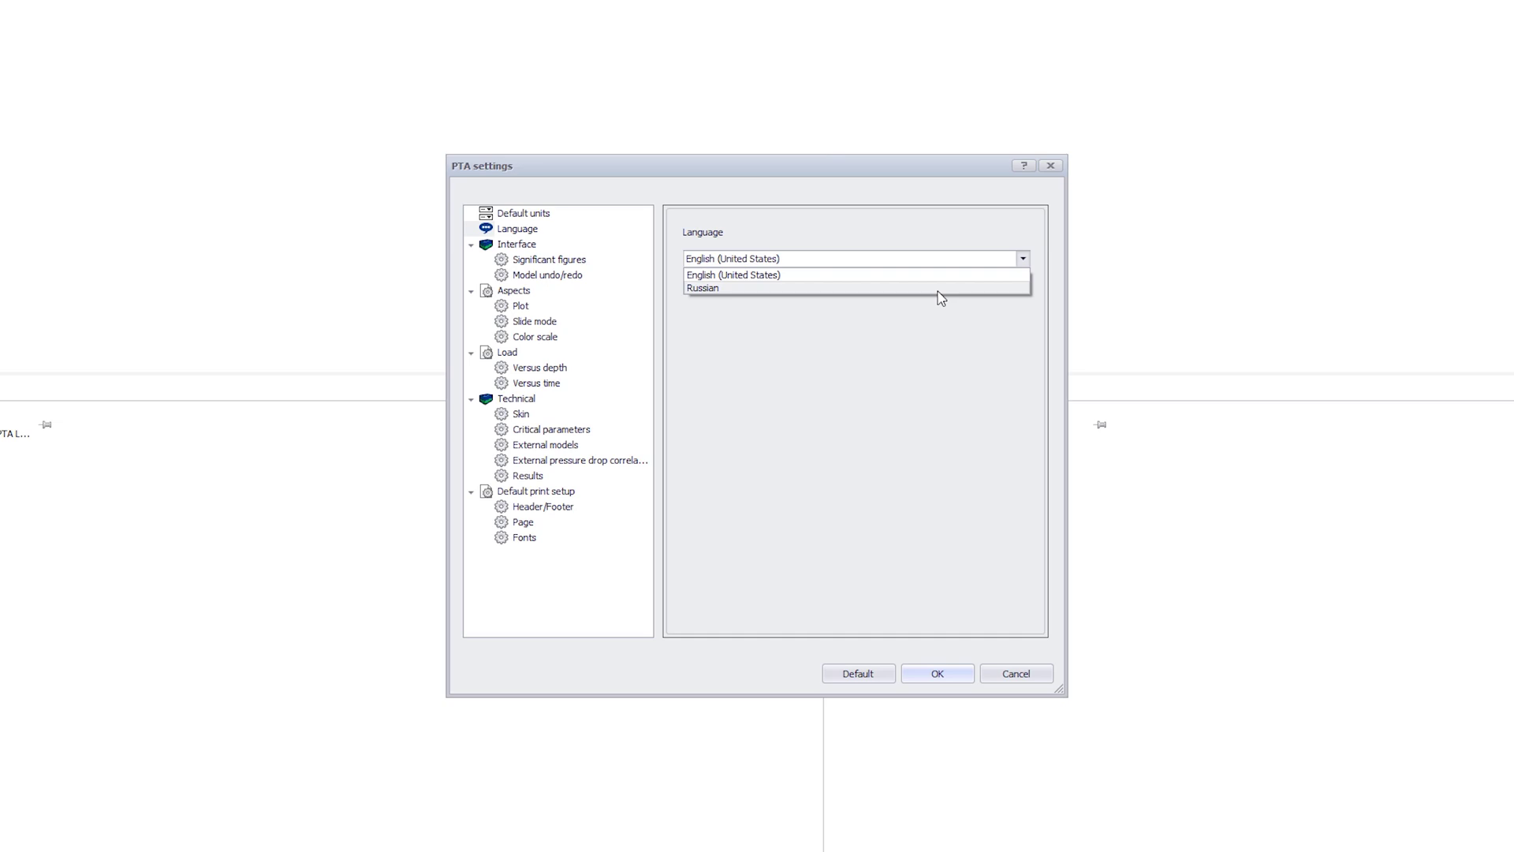
pyautogui.click(925, 274)
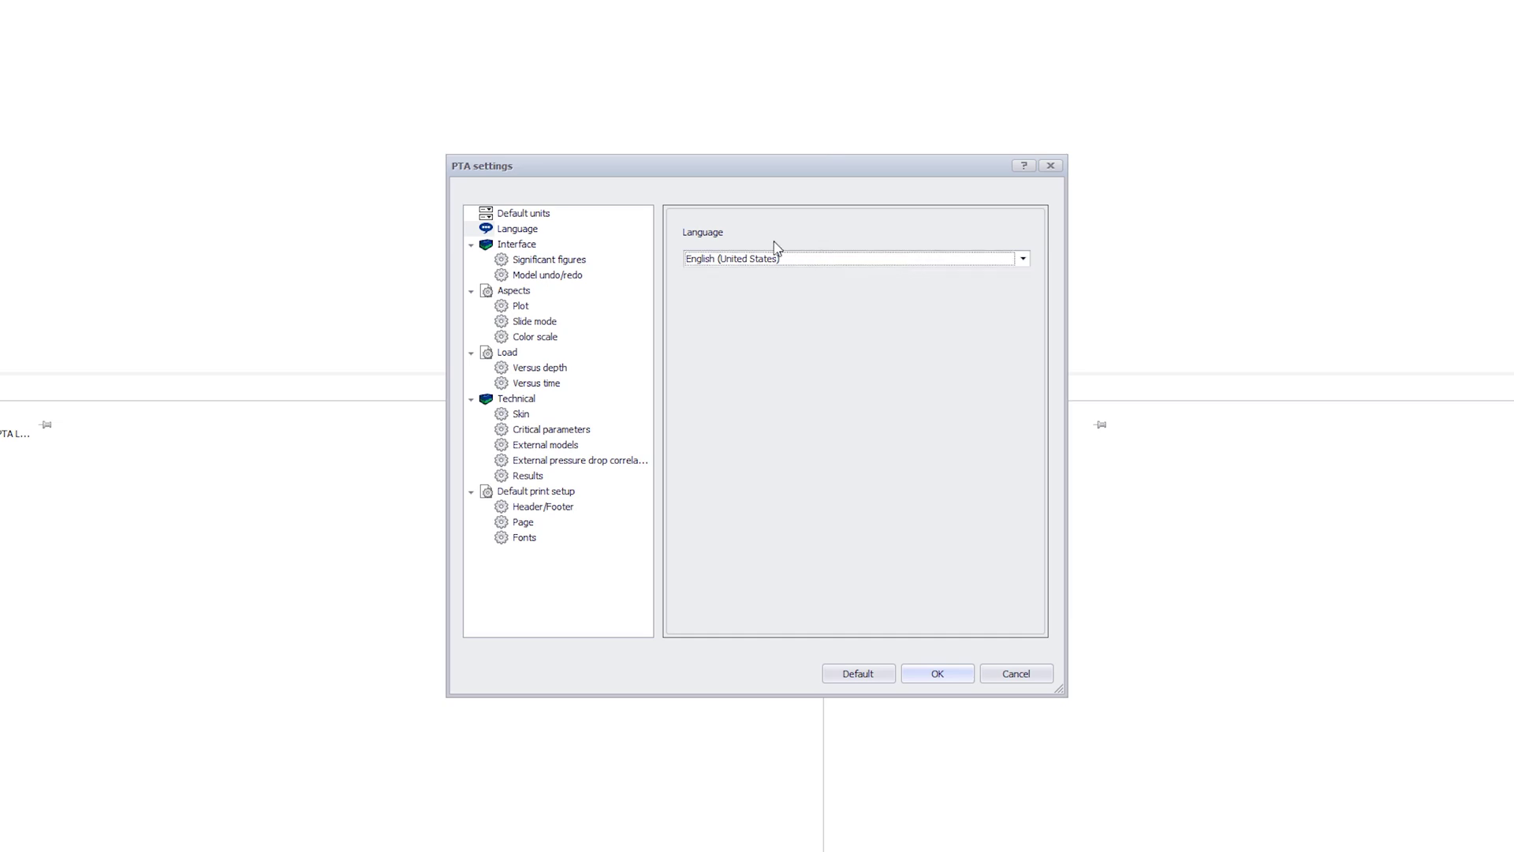
# Set the Interface page's model Undo/redo depth to 5
pyautogui.click(520, 245)
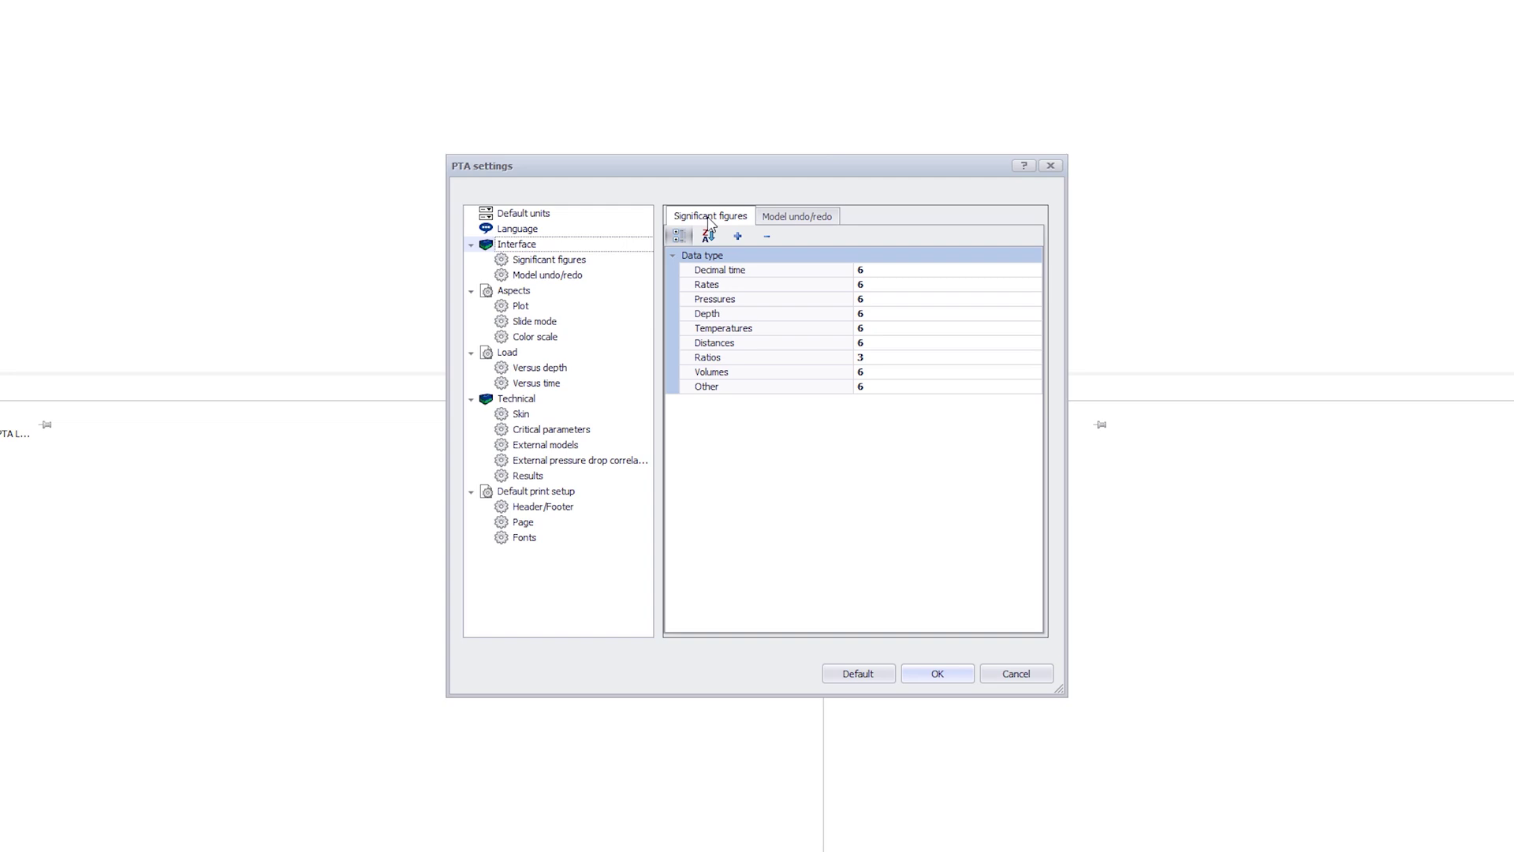
pyautogui.click(803, 217)
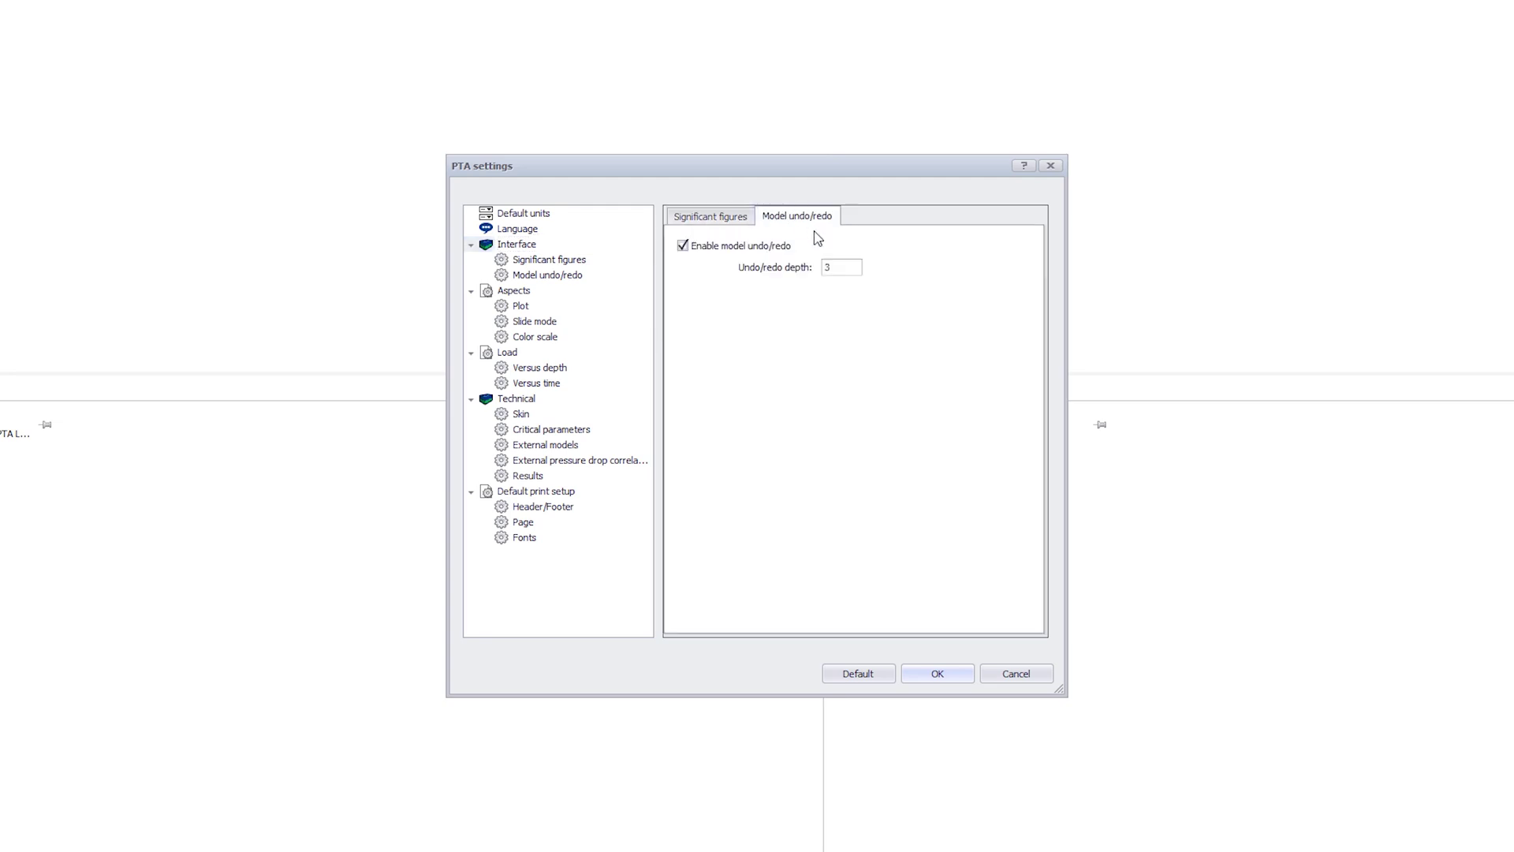
pyautogui.press('Tab')
pyautogui.press('Tab')
pyautogui.write('5')
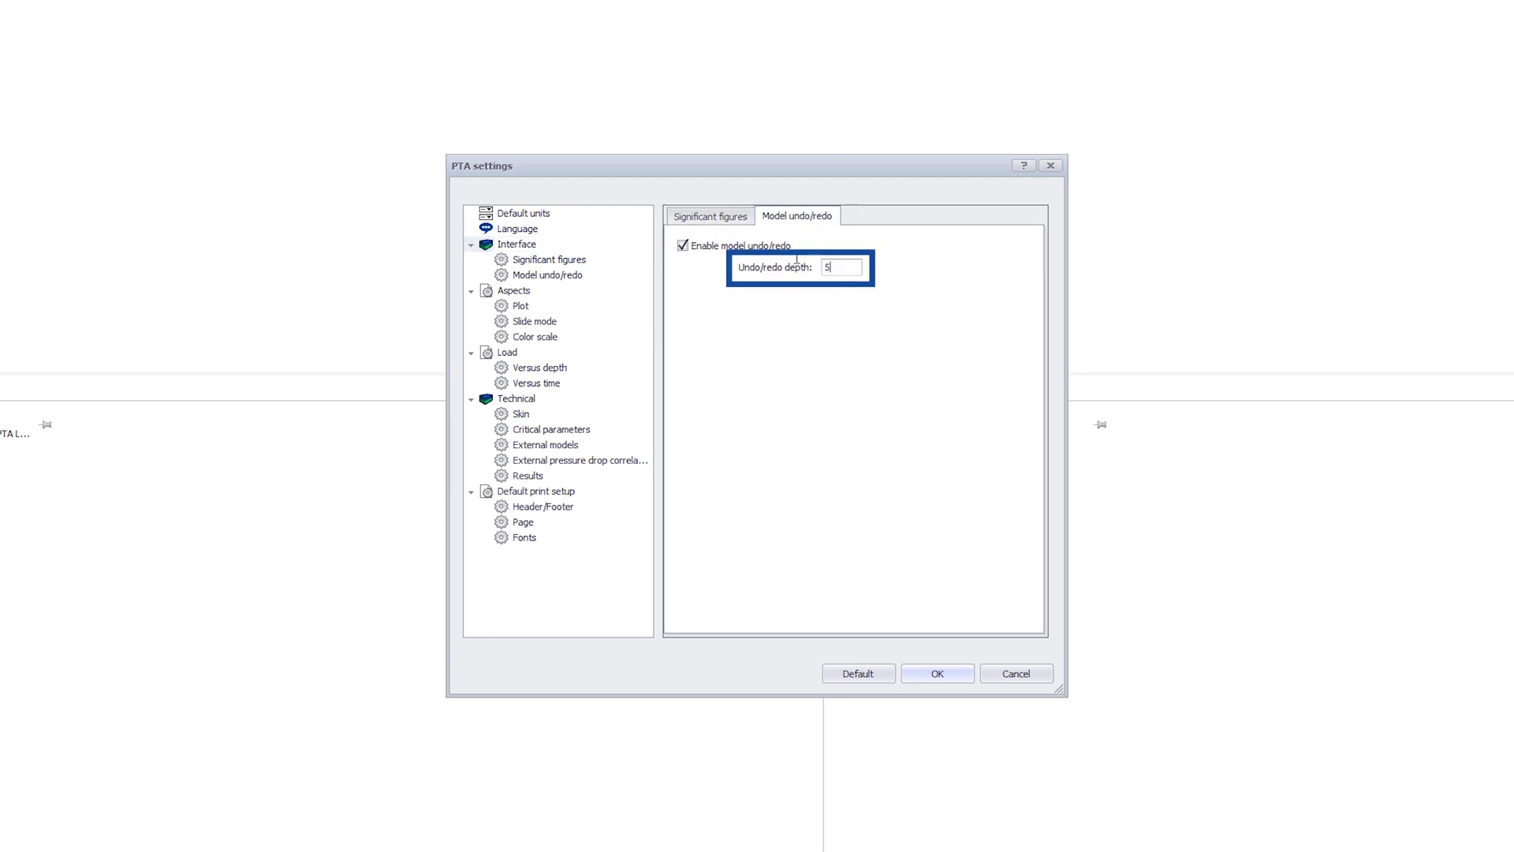
# Review the Aspects plot font colour, font family and Slide mode without changes, then show the Load page
pyautogui.click(515, 292)
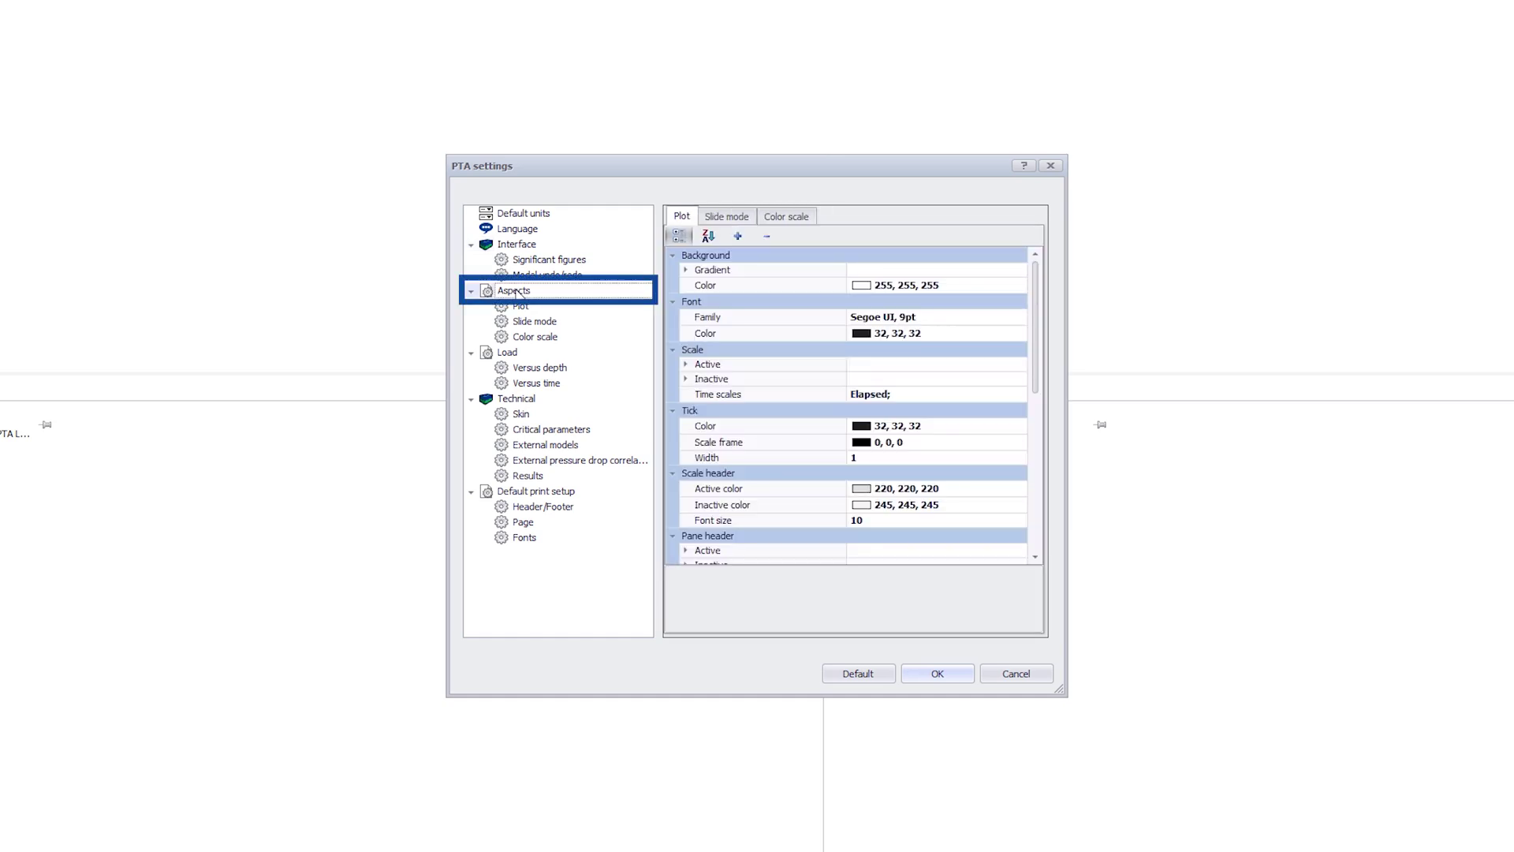
pyautogui.click(993, 336)
pyautogui.click(1019, 335)
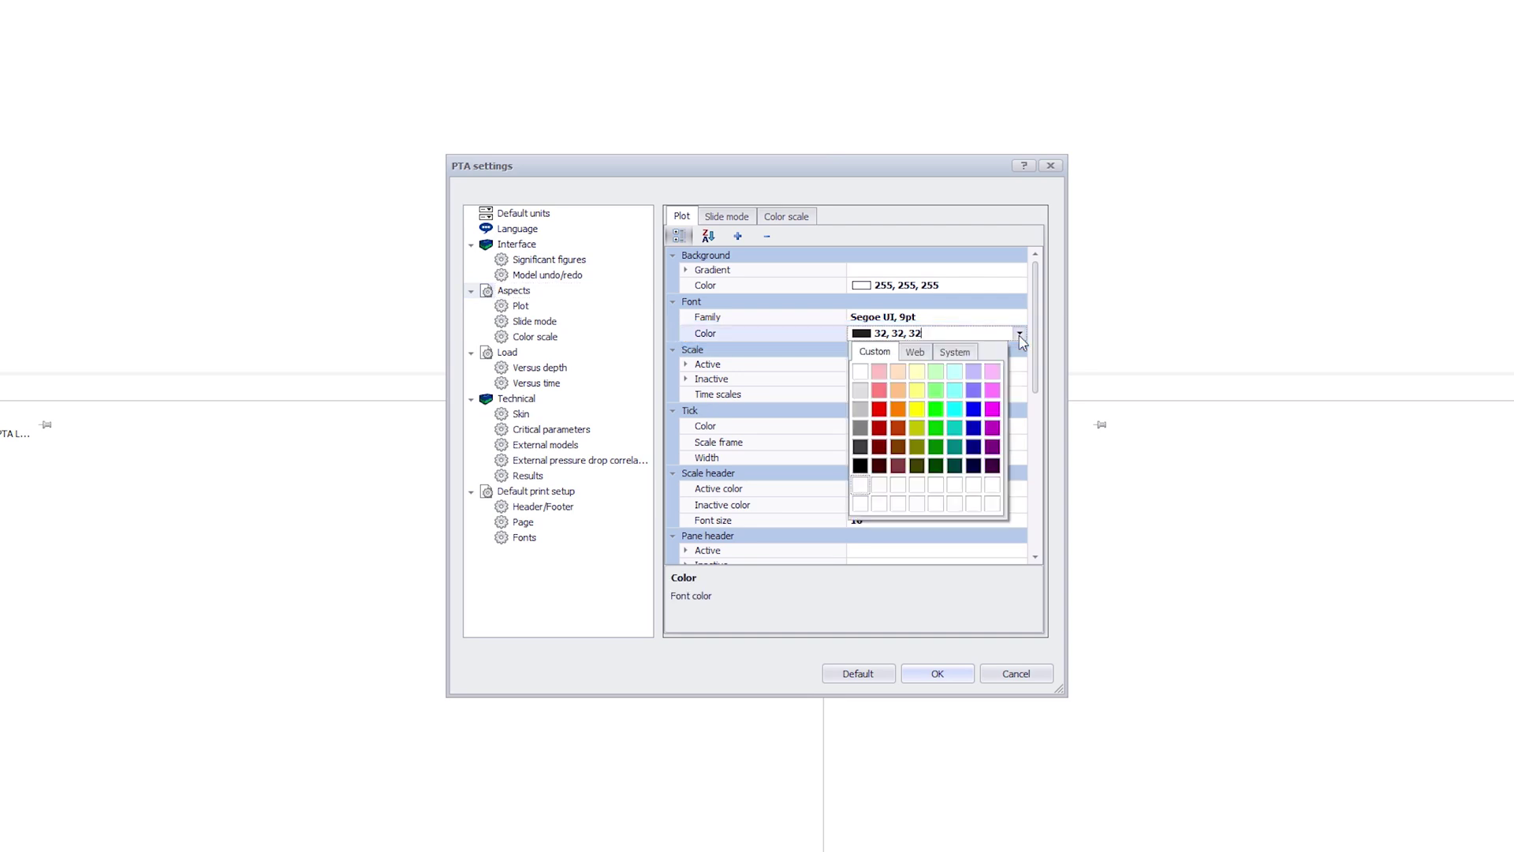
pyautogui.click(1018, 323)
pyautogui.click(1019, 319)
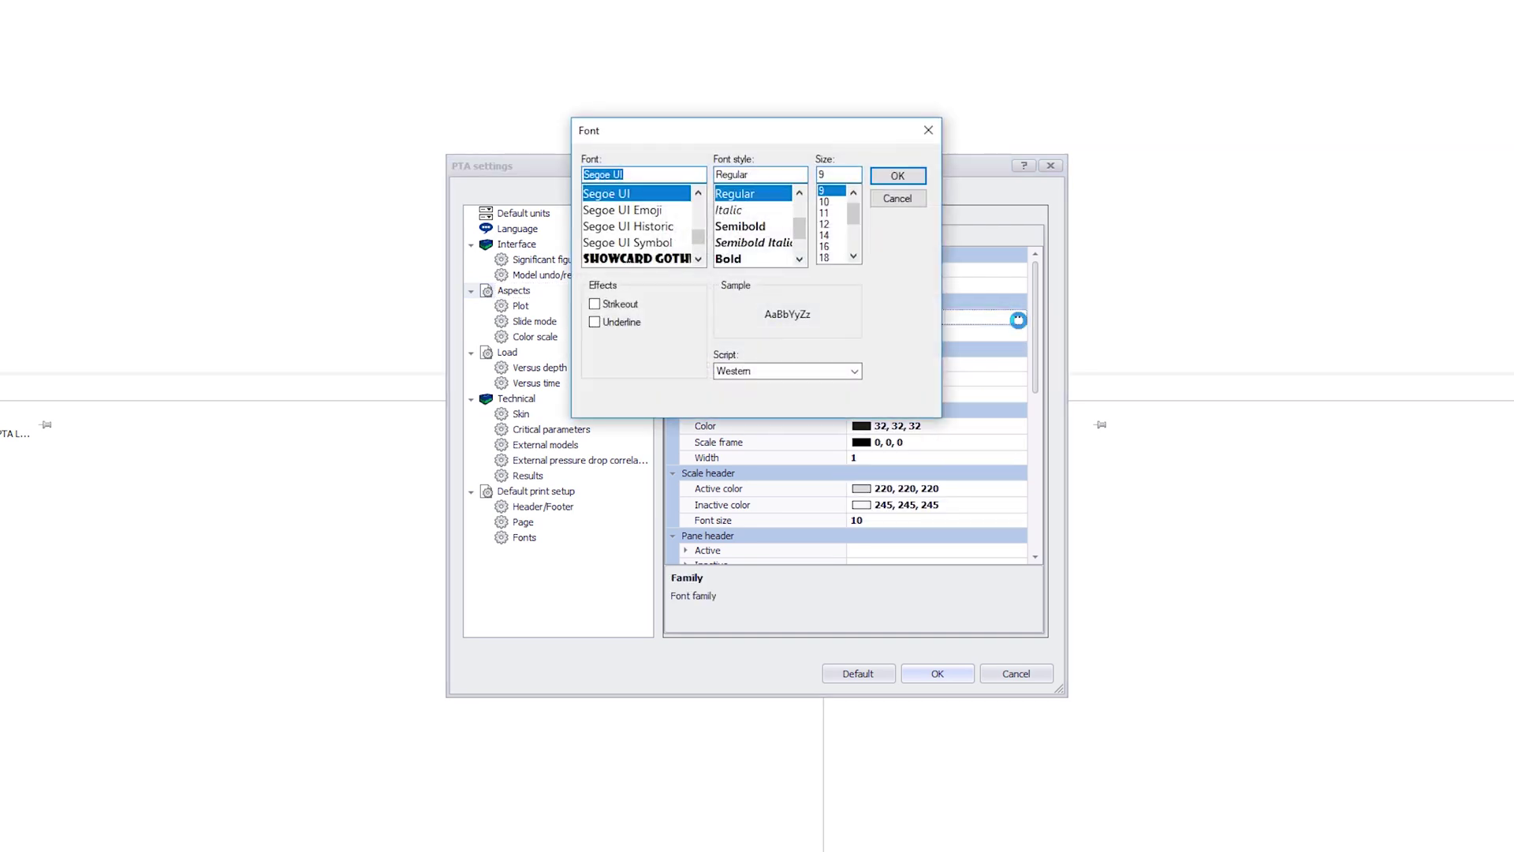
pyautogui.click(928, 131)
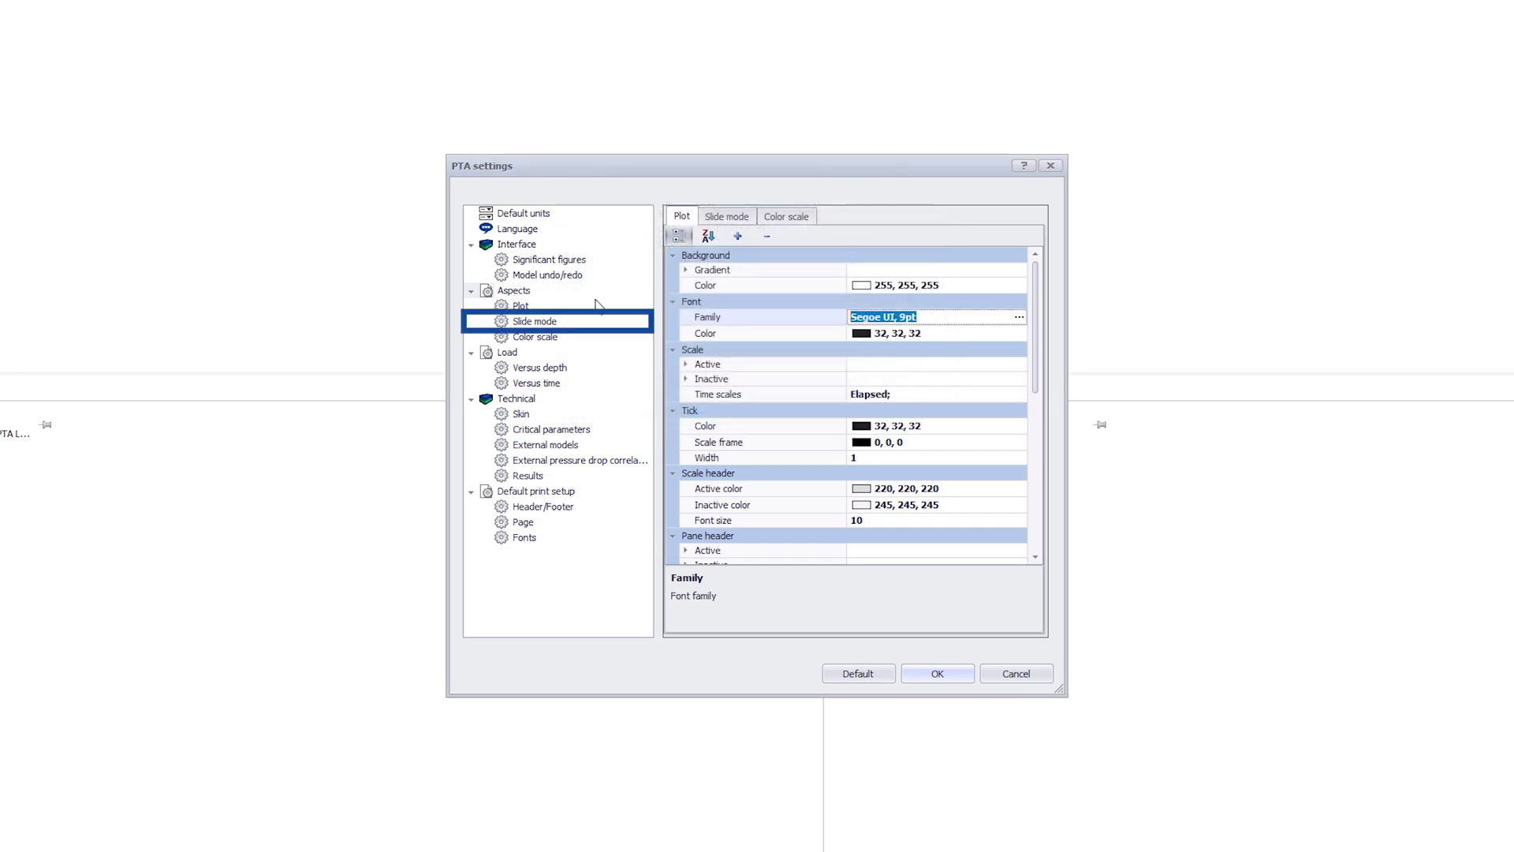
pyautogui.click(543, 328)
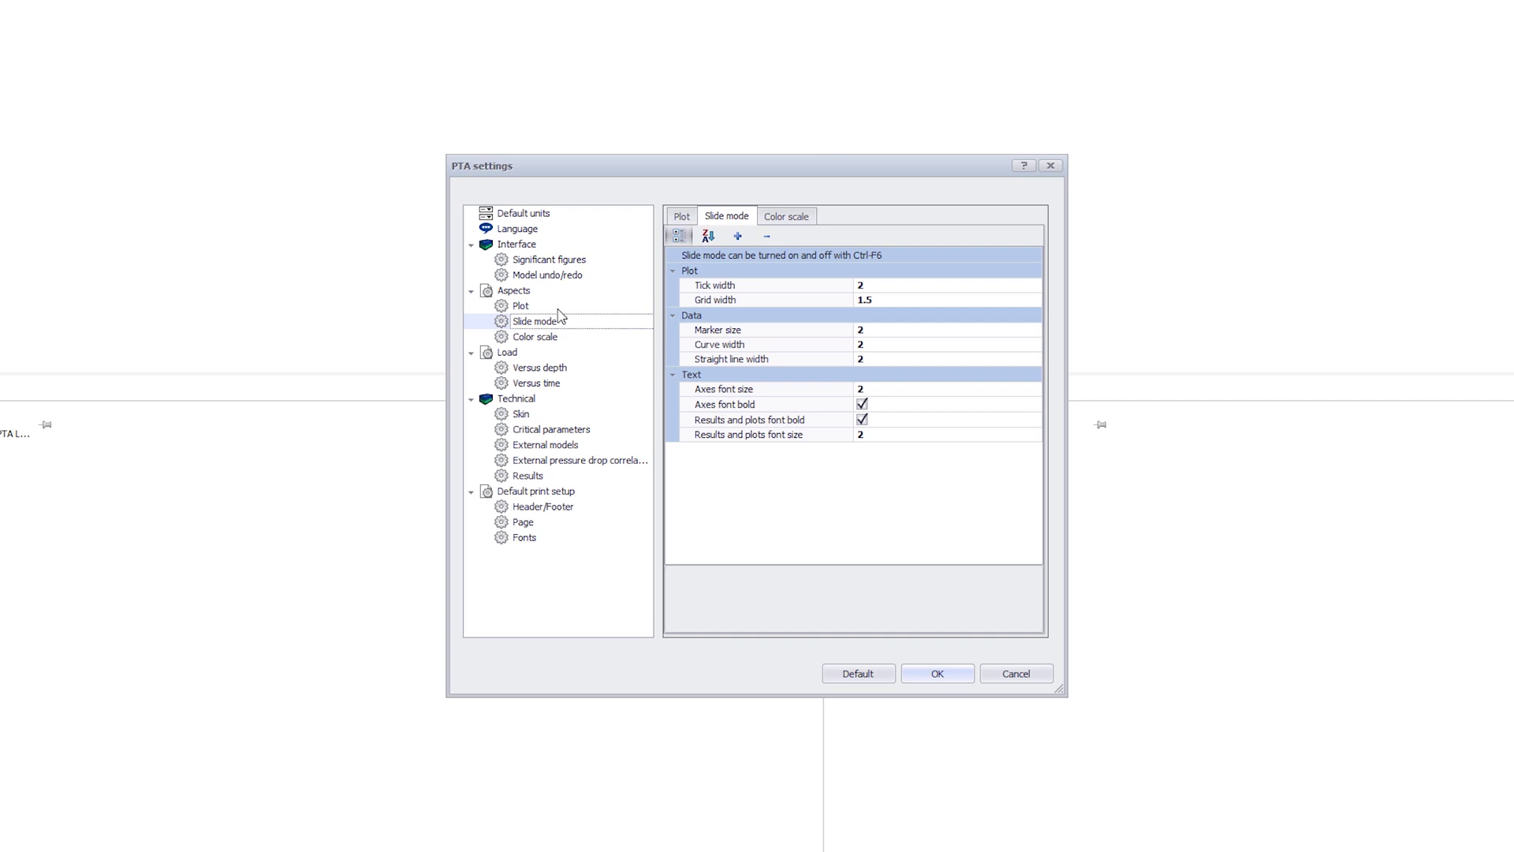
pyautogui.click(676, 258)
pyautogui.click(505, 354)
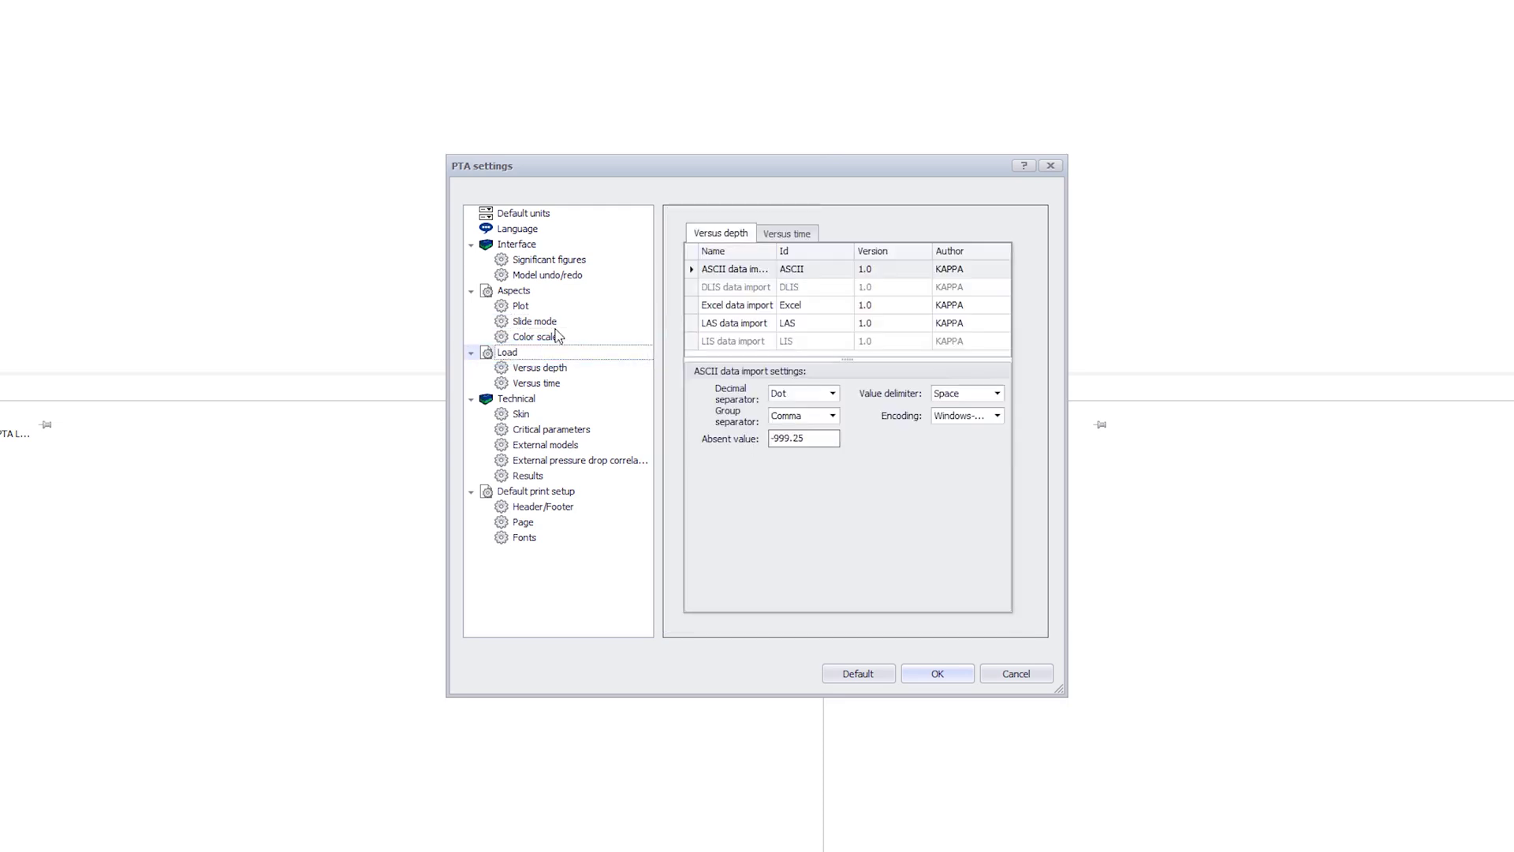
pyautogui.click(776, 235)
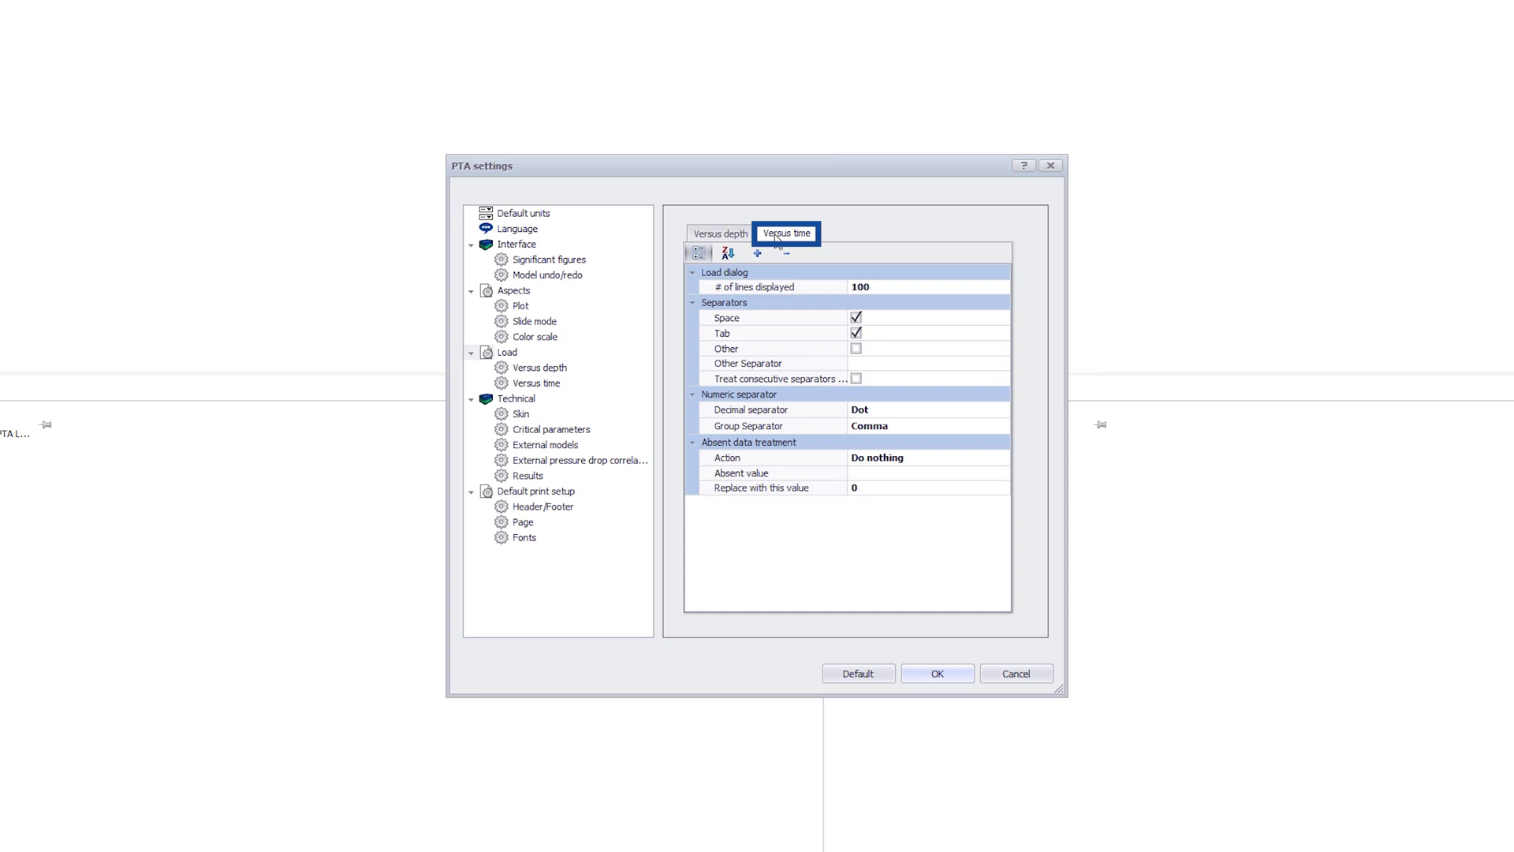
pyautogui.click(724, 235)
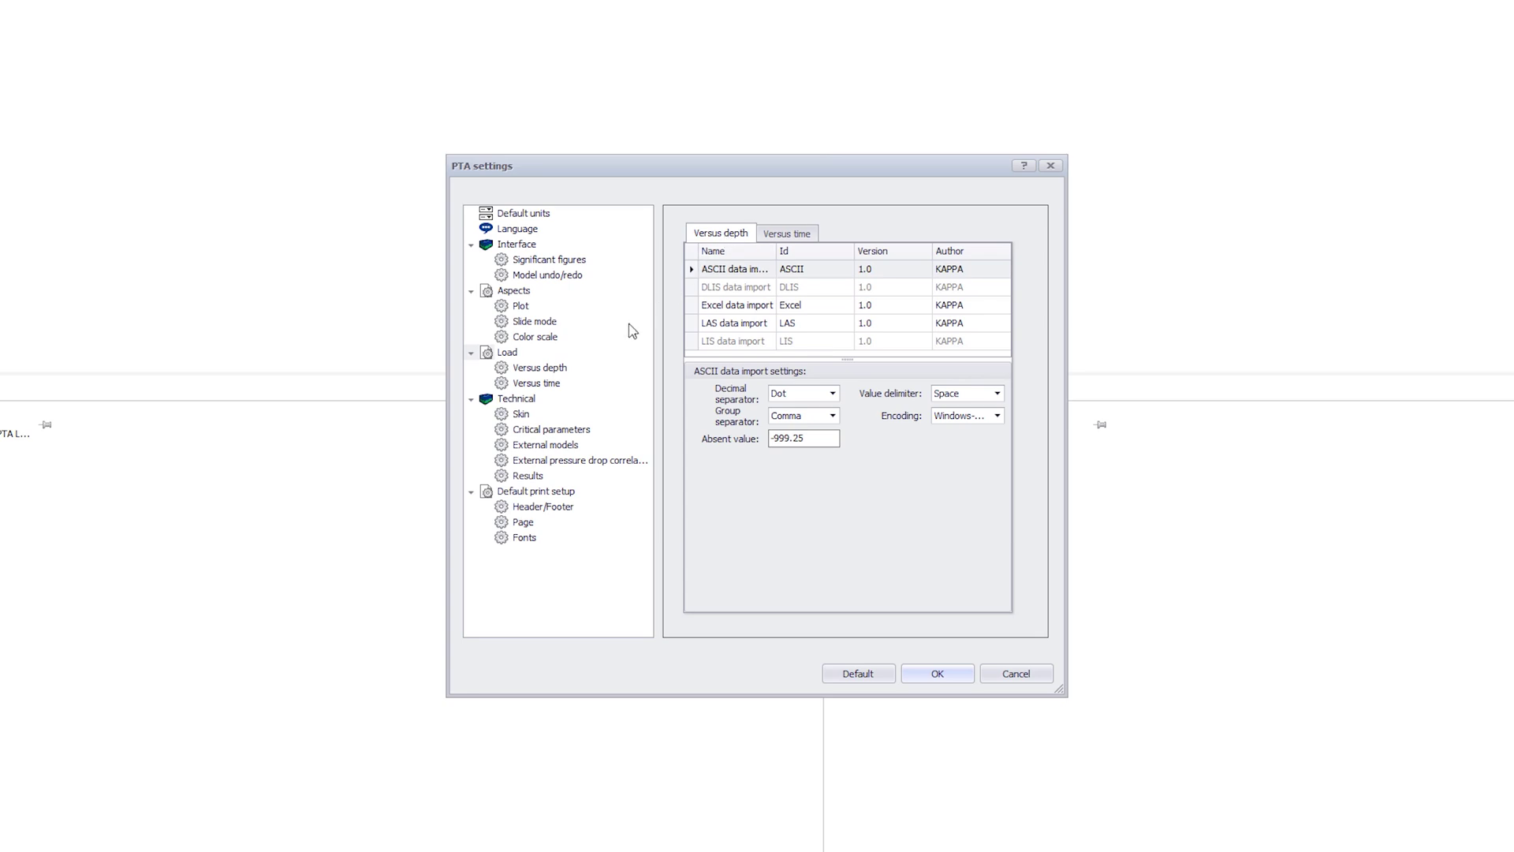
# Show the Technical Skin page, toggling Geometrical skin components on and back off
pyautogui.click(526, 399)
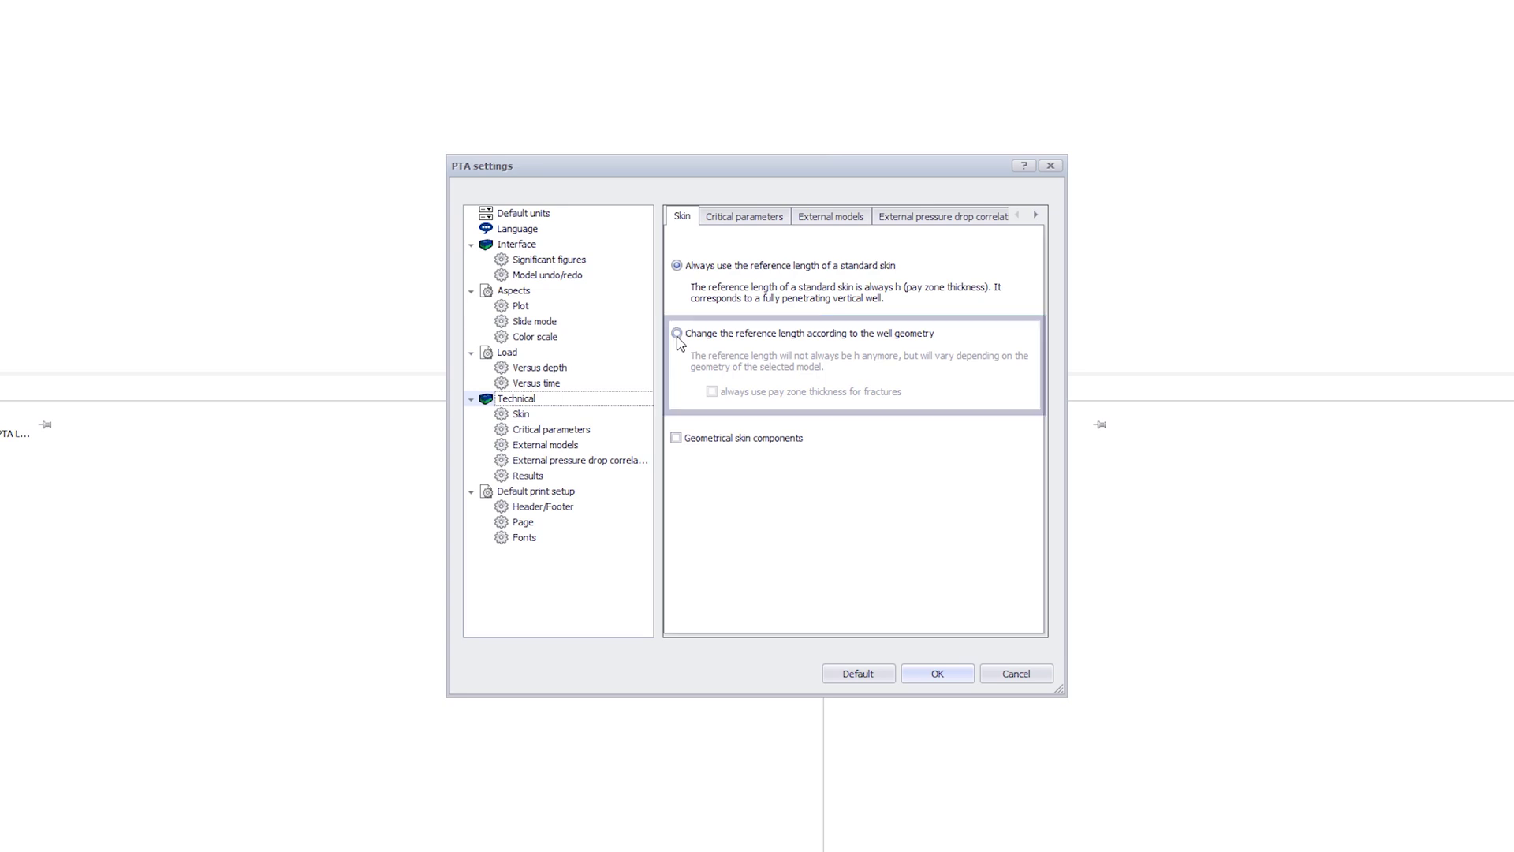
pyautogui.click(677, 439)
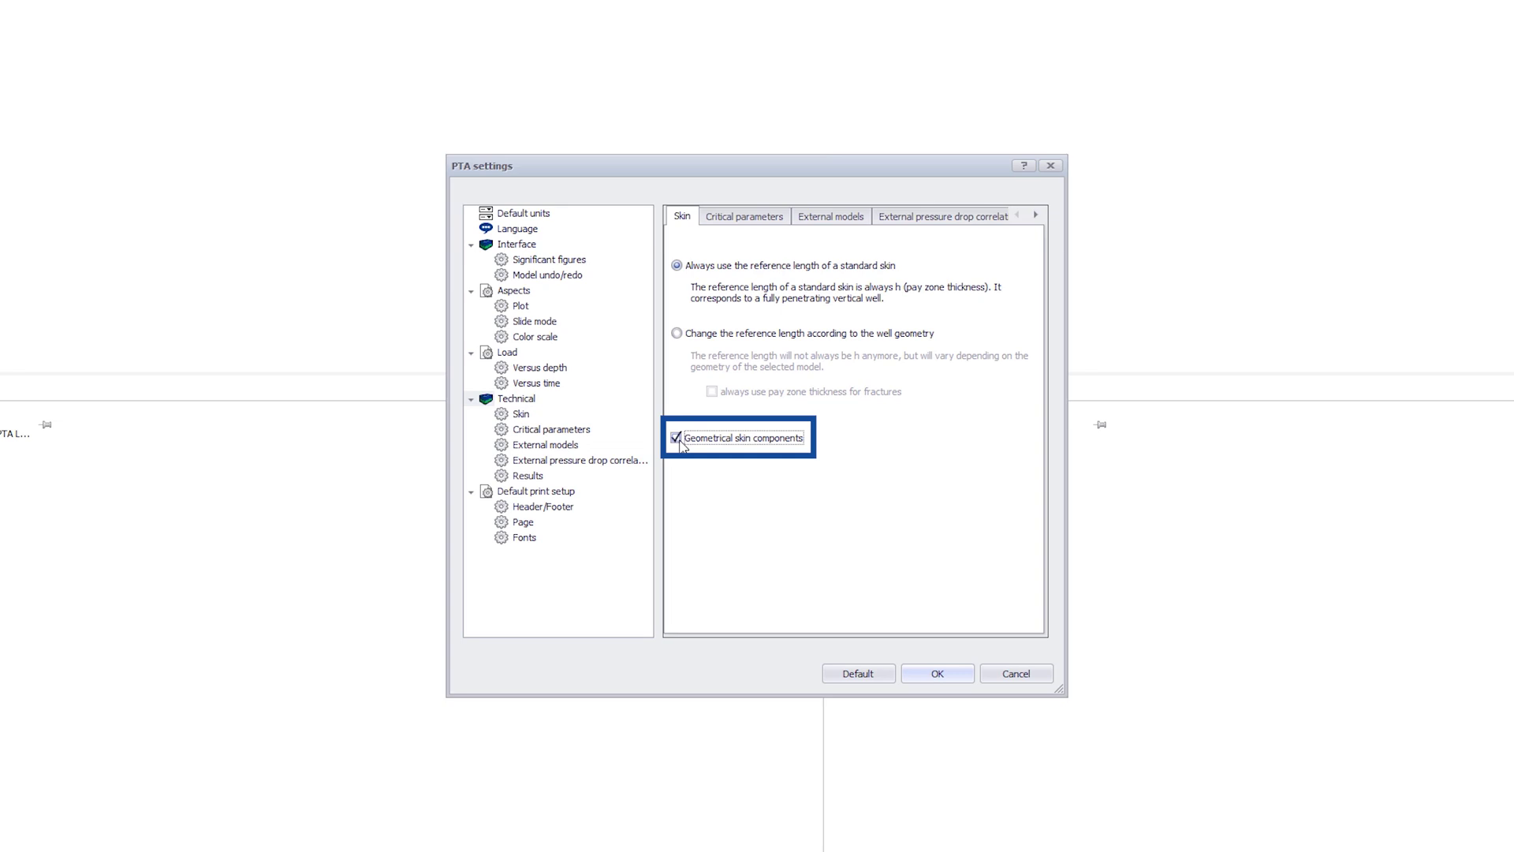
pyautogui.click(676, 439)
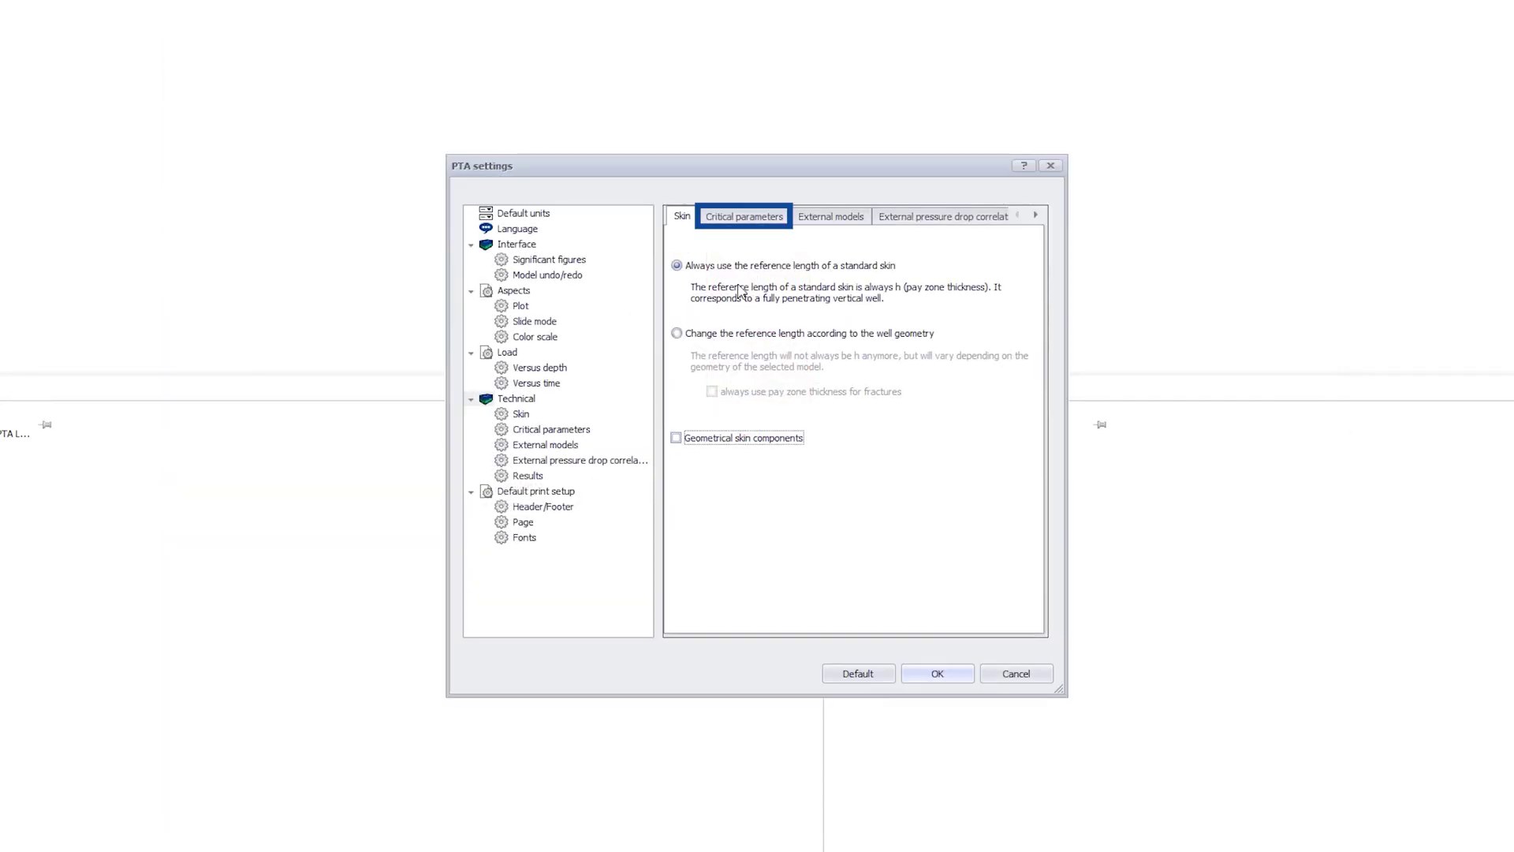
# Toggle Critical parameters' Ignore in results on and back off, then view External models
pyautogui.click(757, 226)
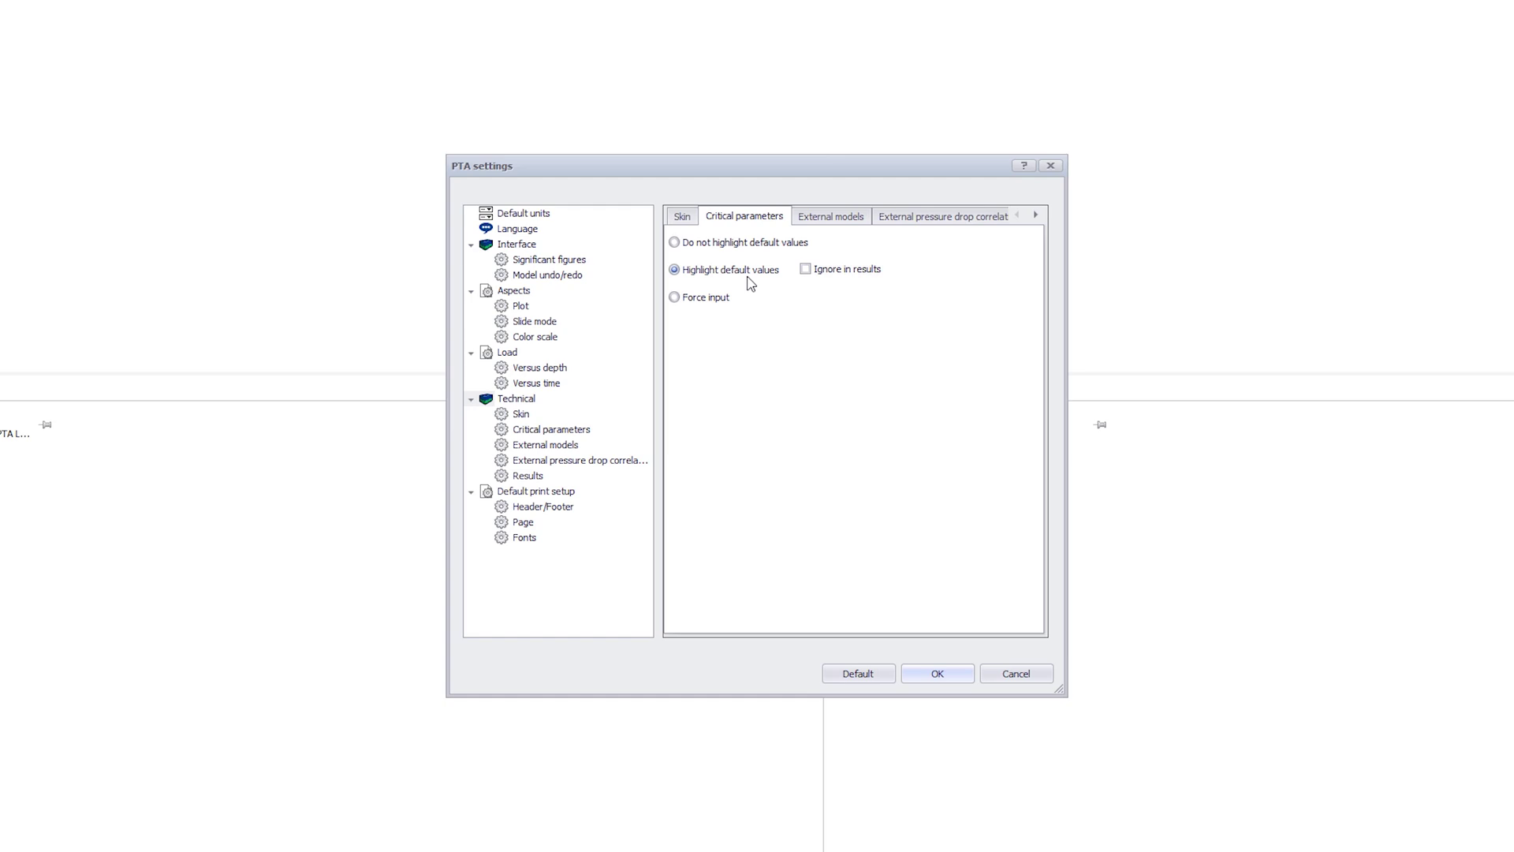
pyautogui.click(806, 269)
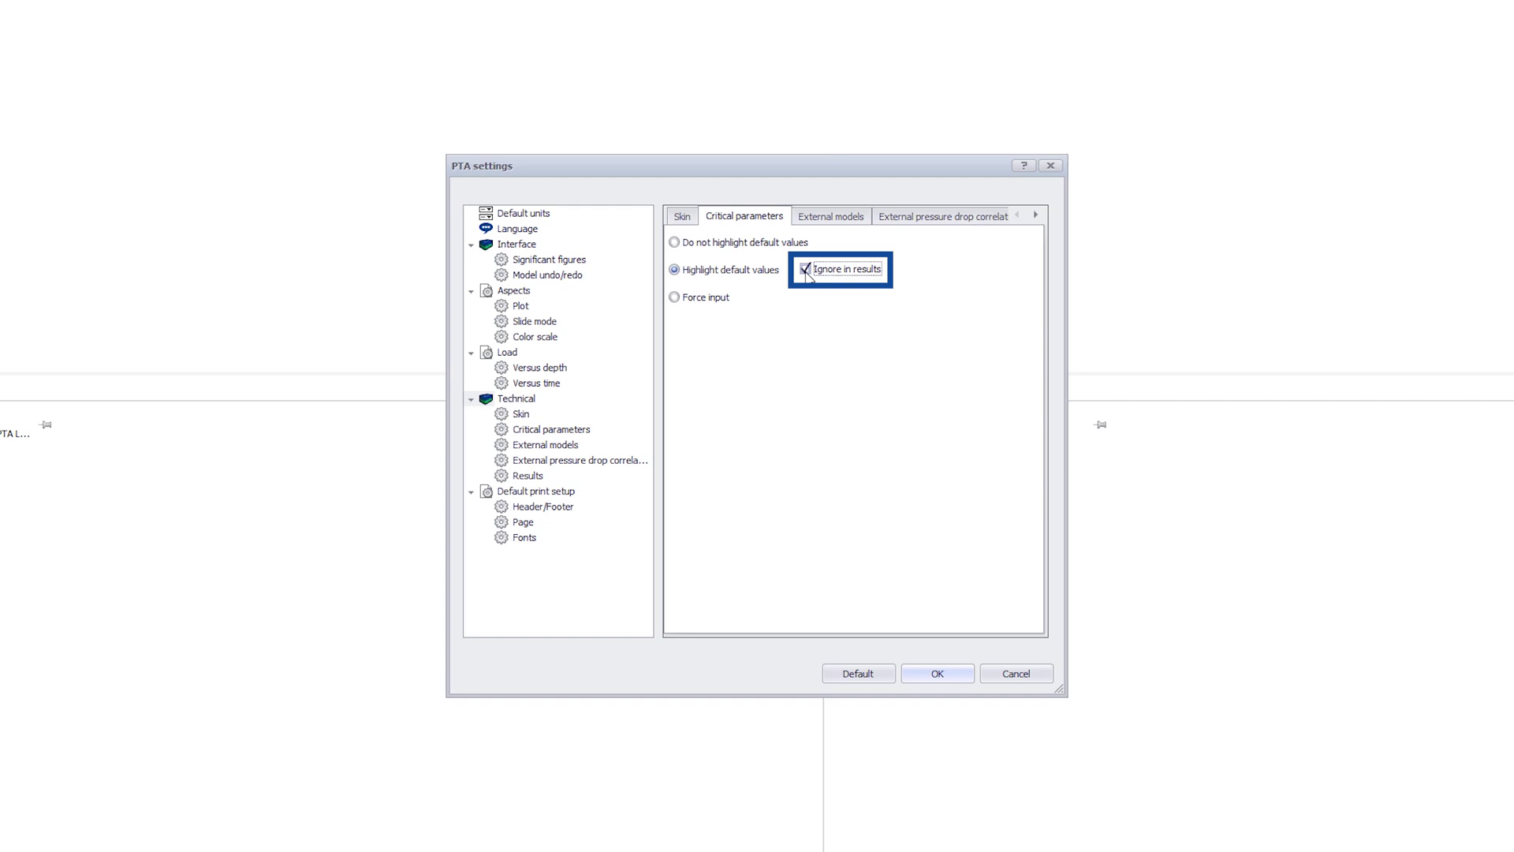
pyautogui.click(806, 271)
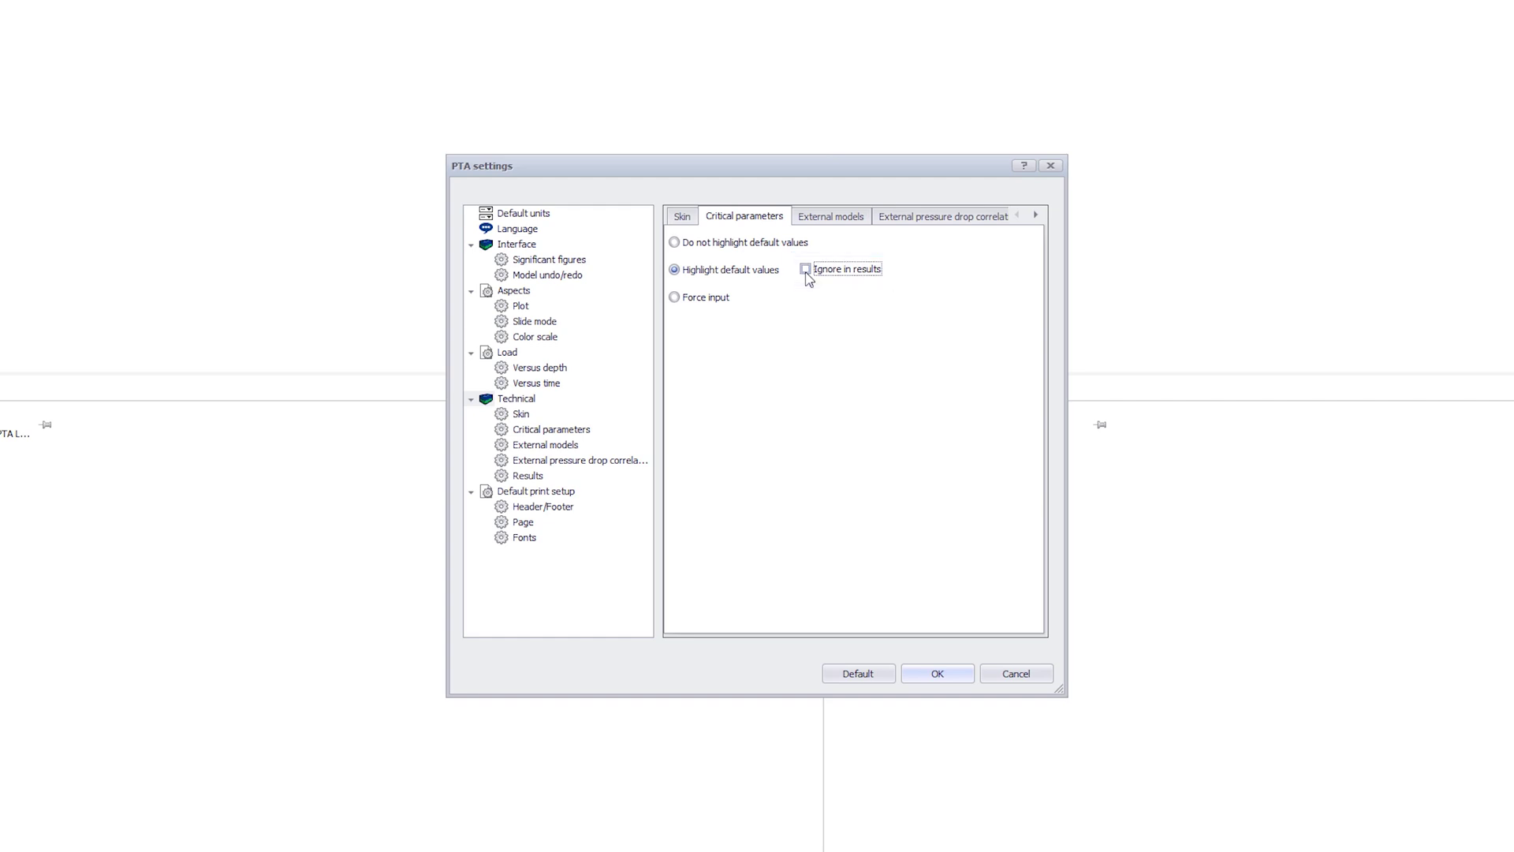
pyautogui.click(826, 222)
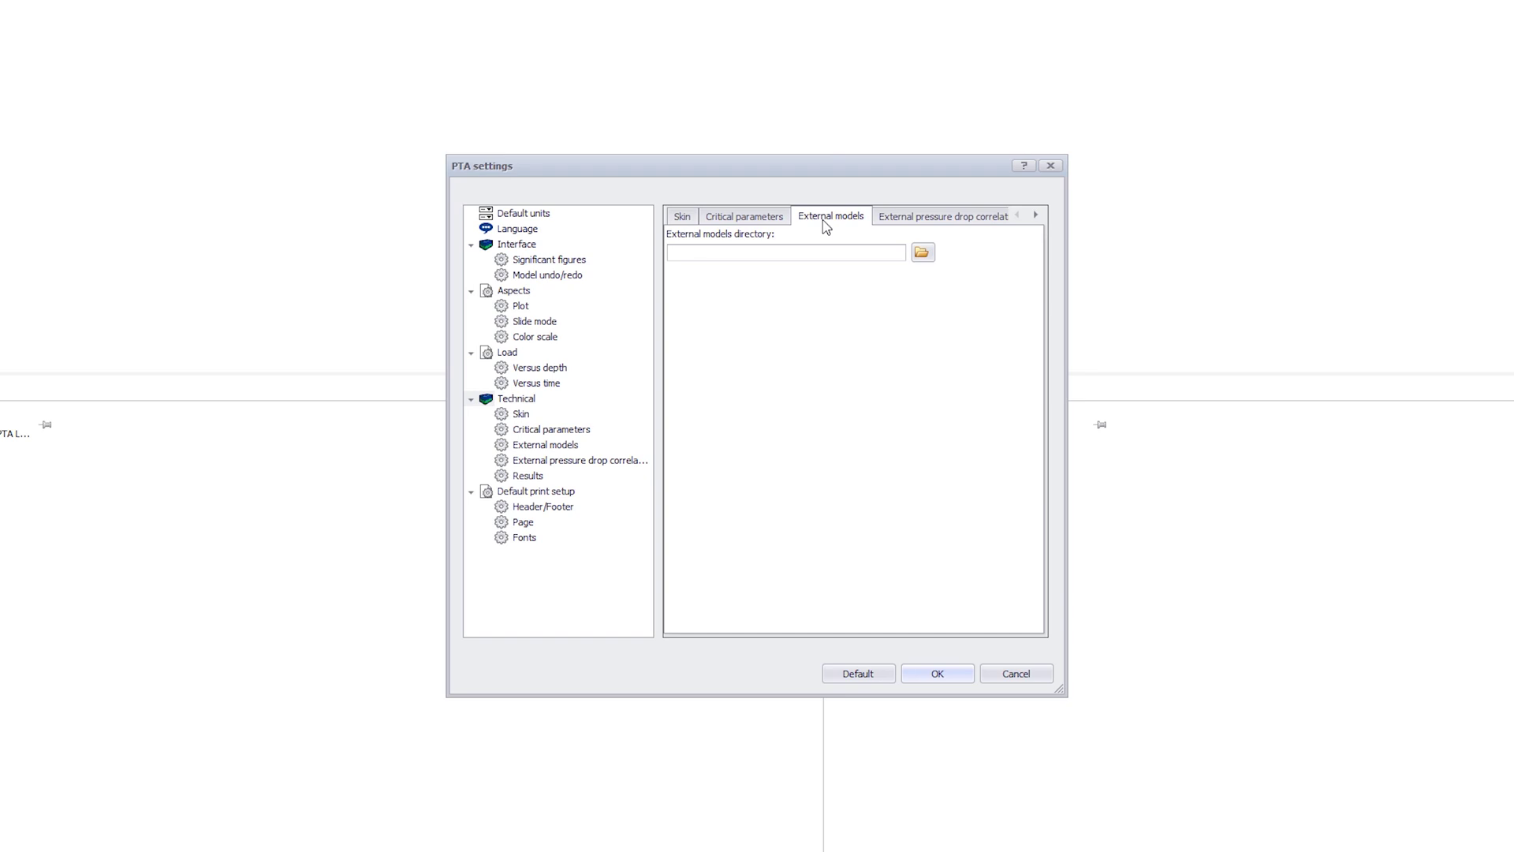
# Set the external models directory to Program Files\KAPPA\Workstation 5.20\ExternalModels
pyautogui.click(922, 251)
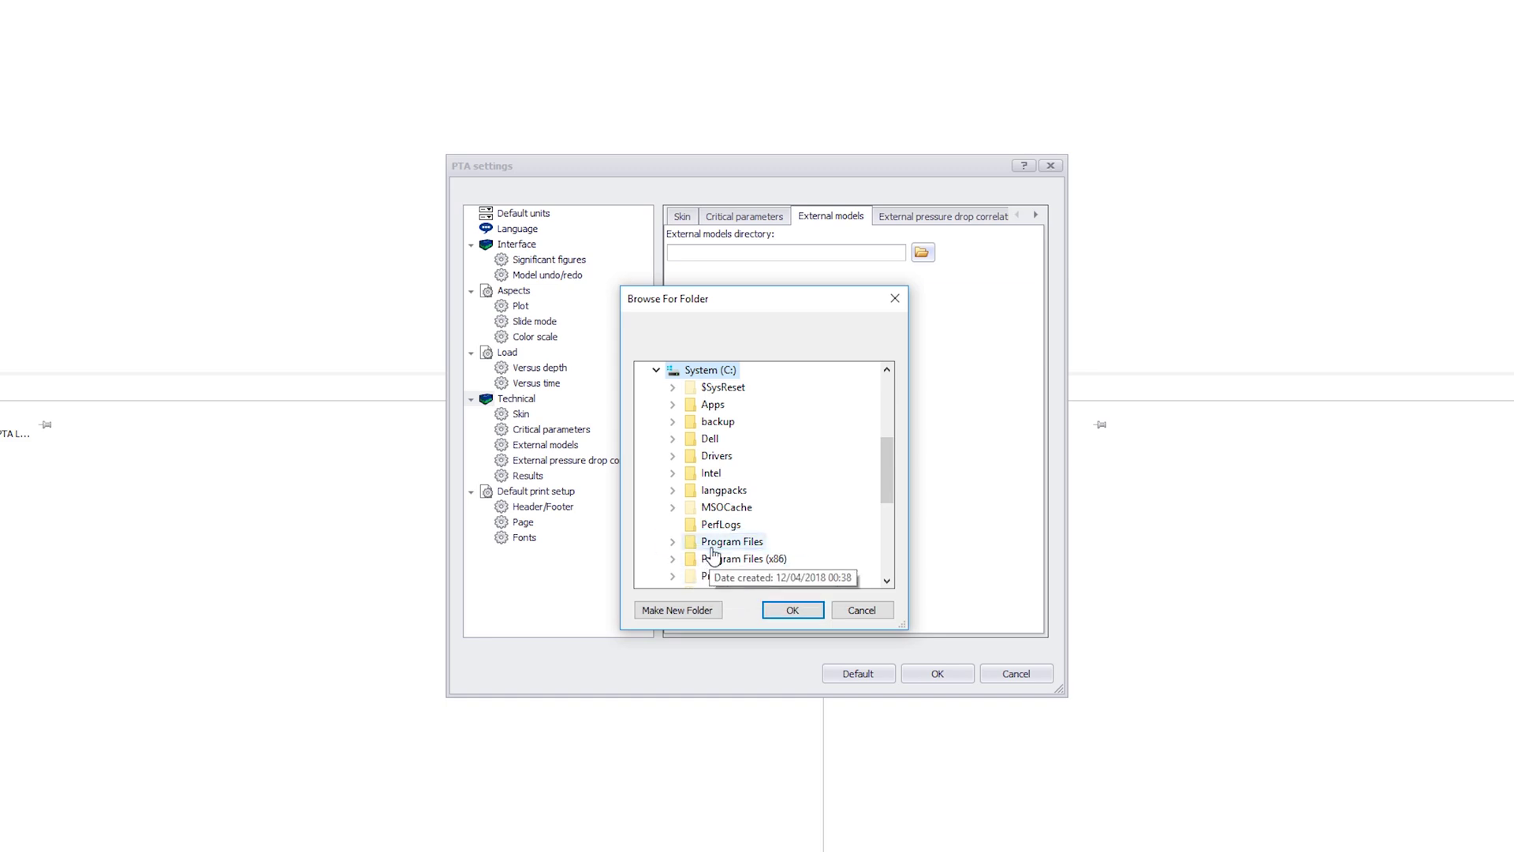
pyautogui.click(714, 552)
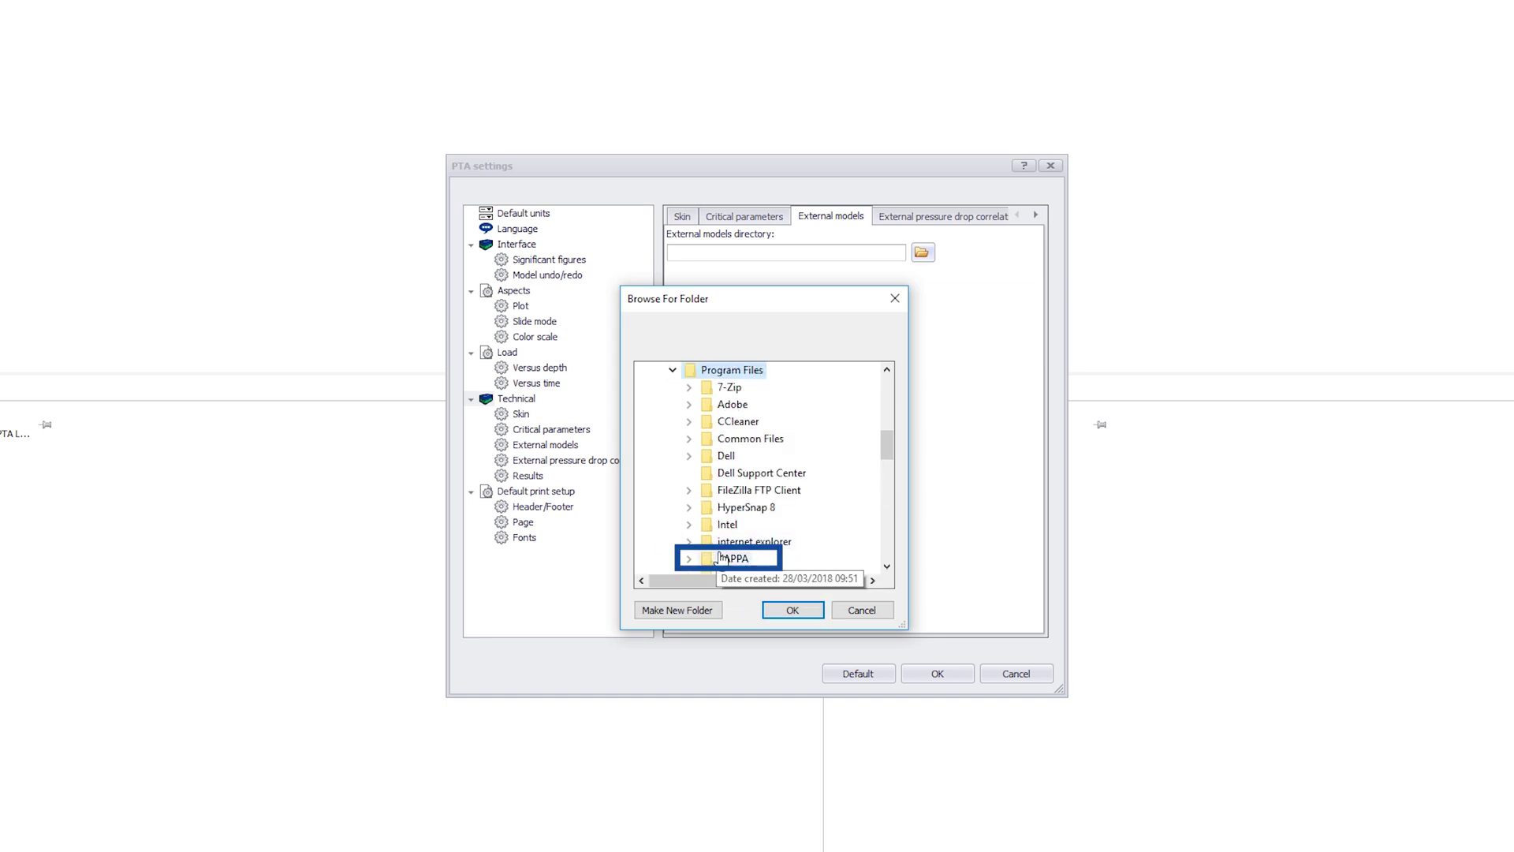
pyautogui.click(723, 557)
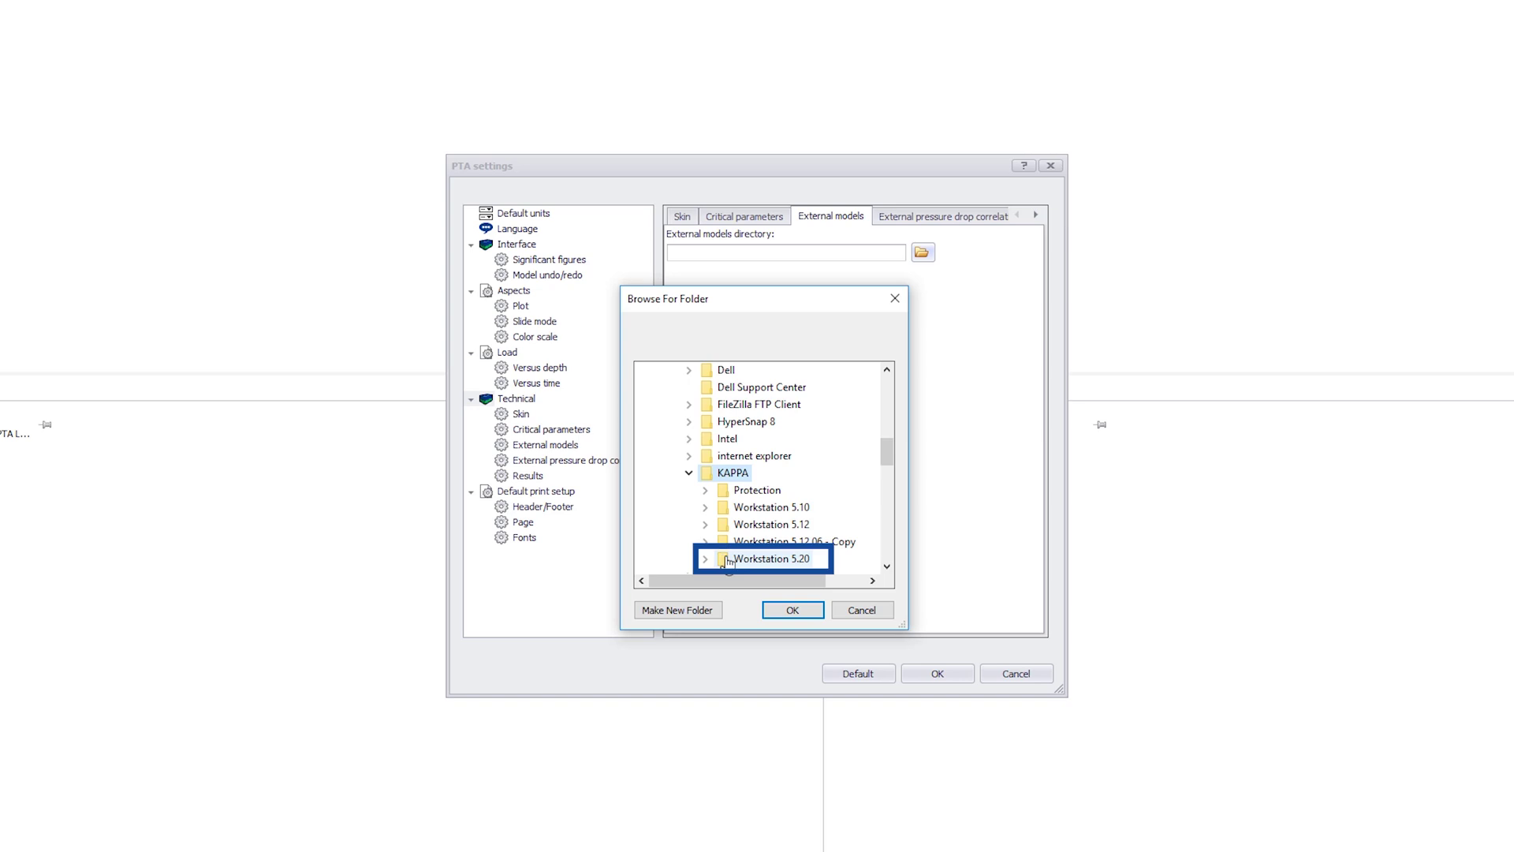
pyautogui.click(727, 559)
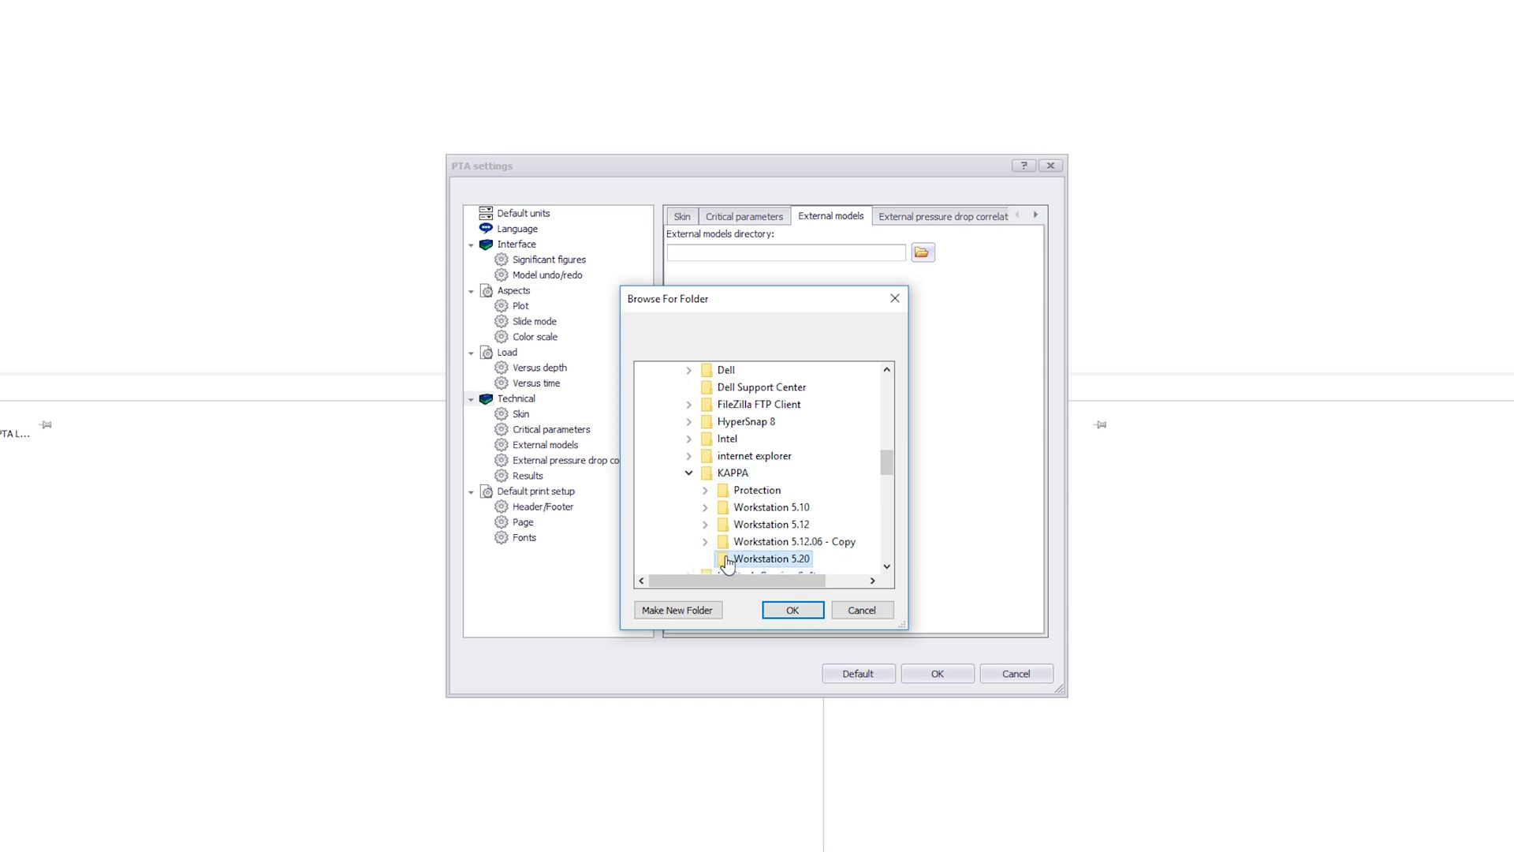
pyautogui.click(765, 517)
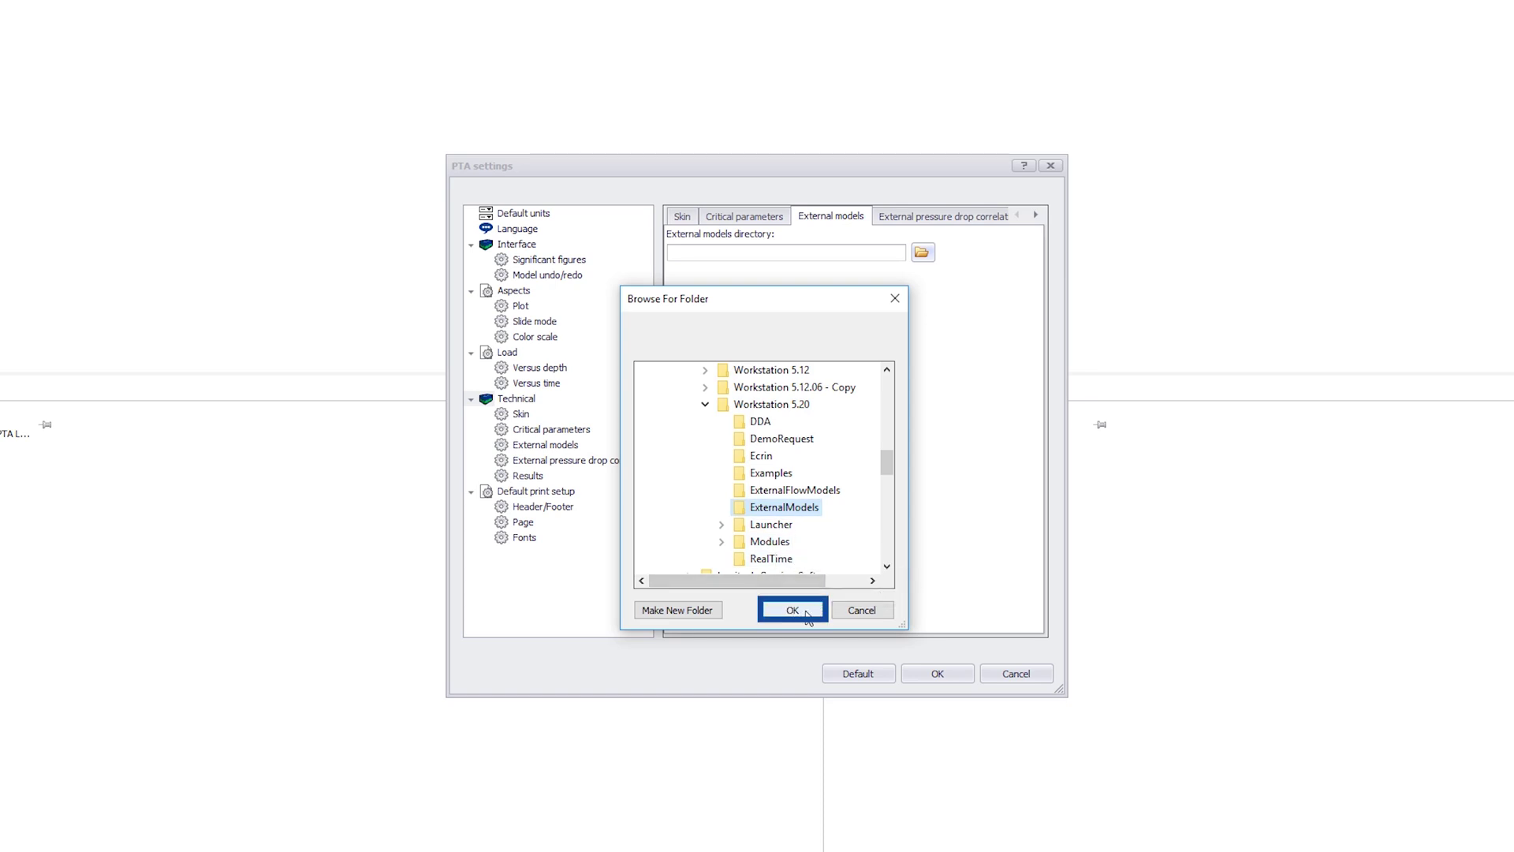
pyautogui.click(790, 612)
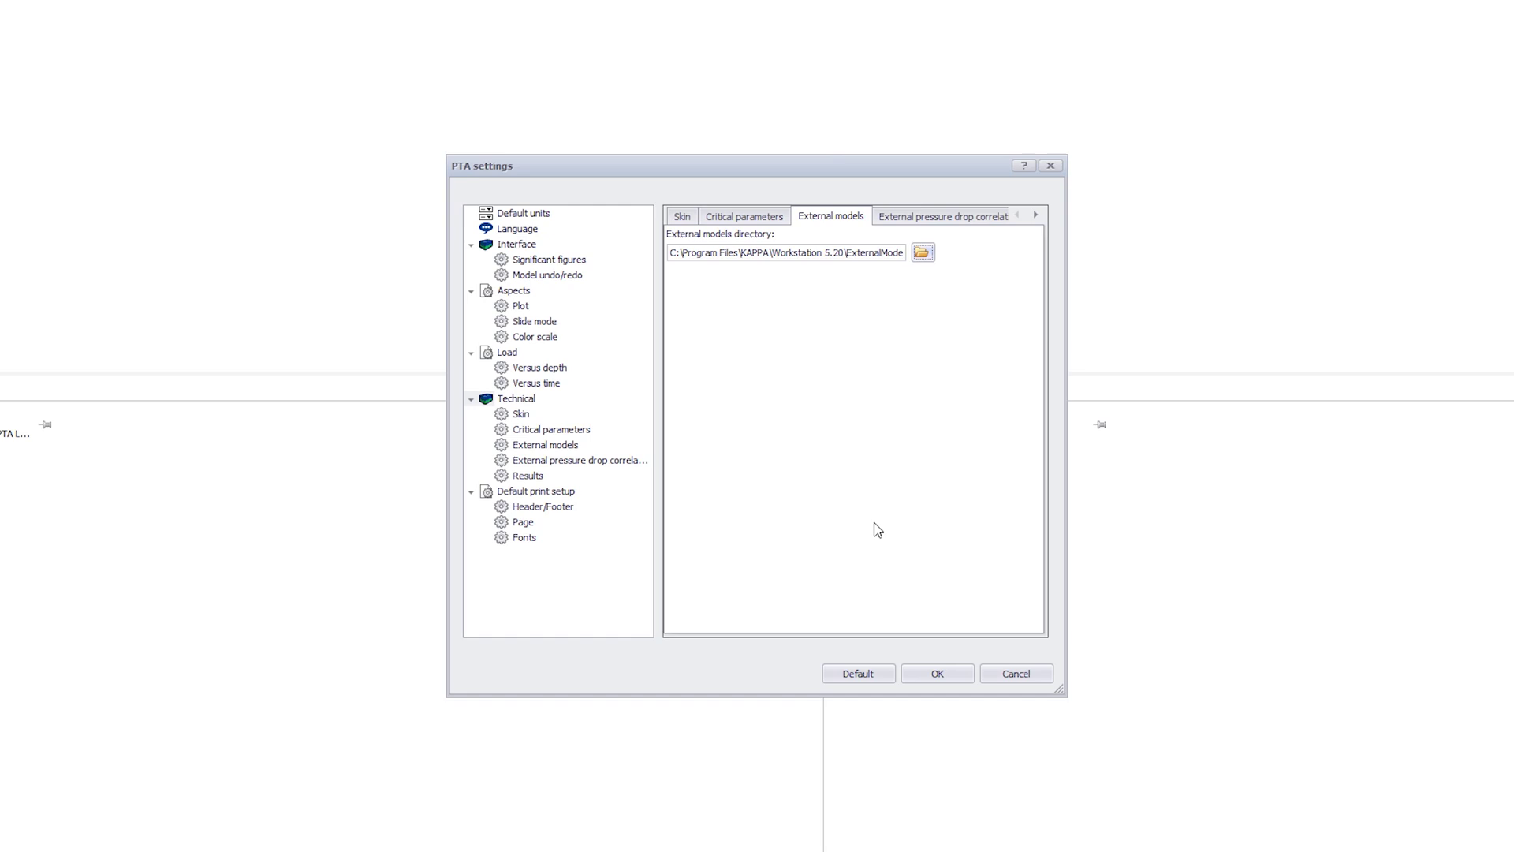
pyautogui.click(969, 220)
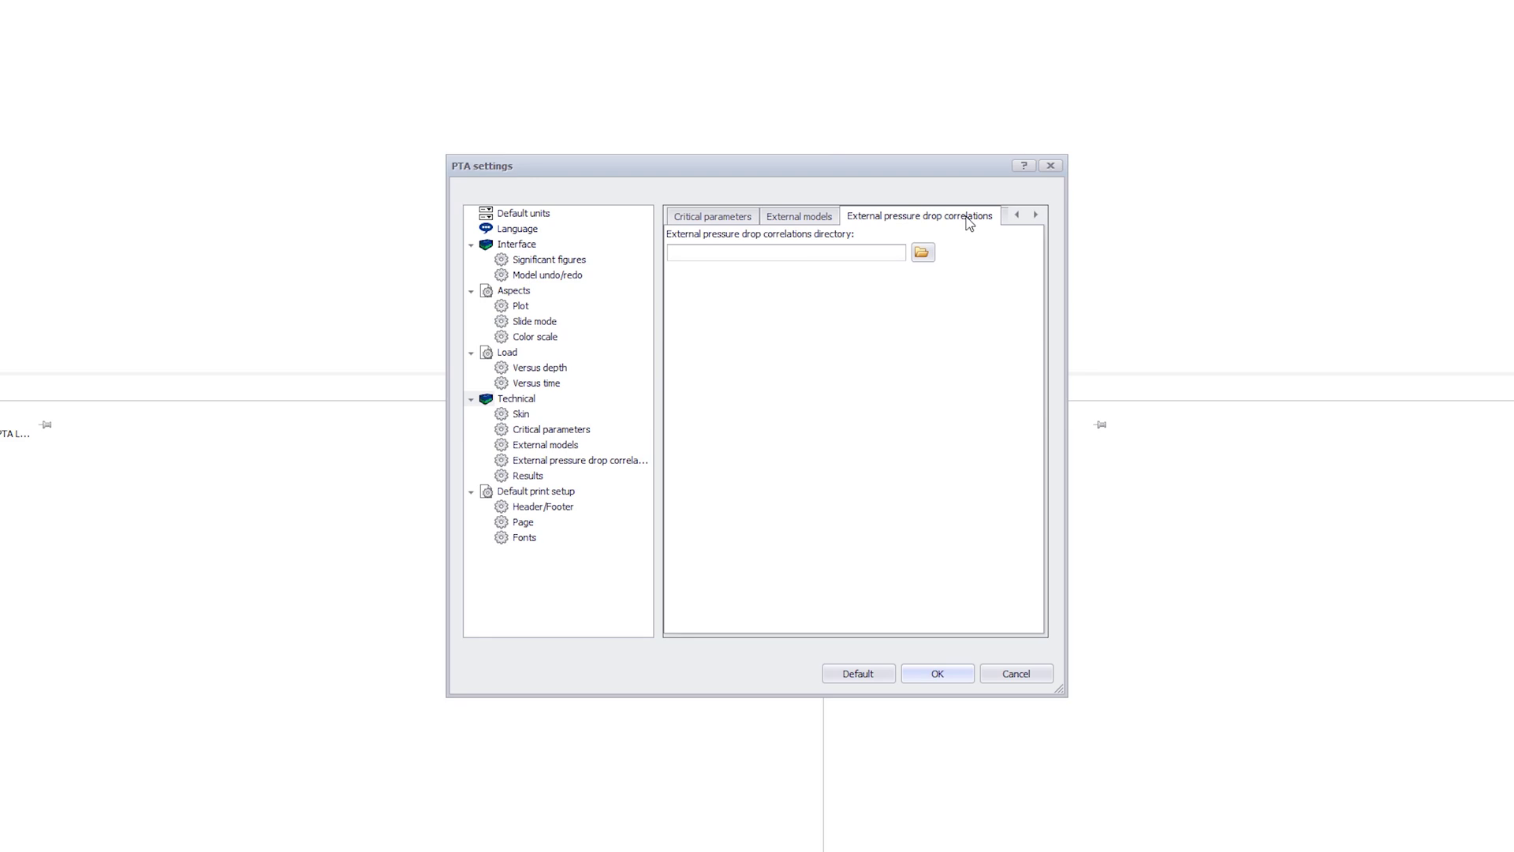
# Scroll the Technical tabs to reach and show the Results options
pyautogui.click(1036, 215)
pyautogui.click(943, 216)
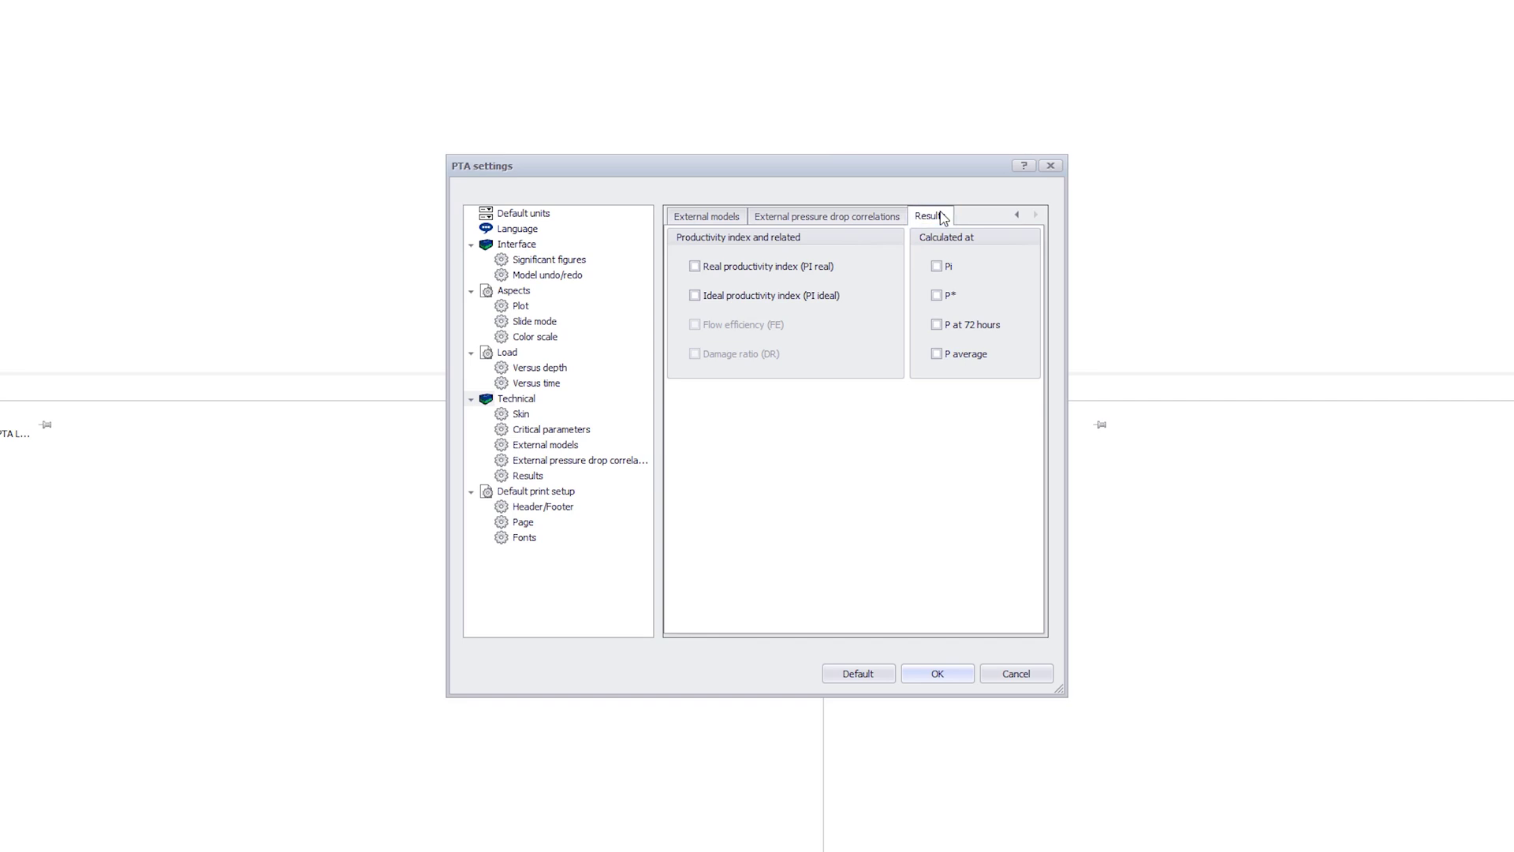
# Report PI real, PI ideal and flow efficiency (FE) in the results
pyautogui.click(694, 268)
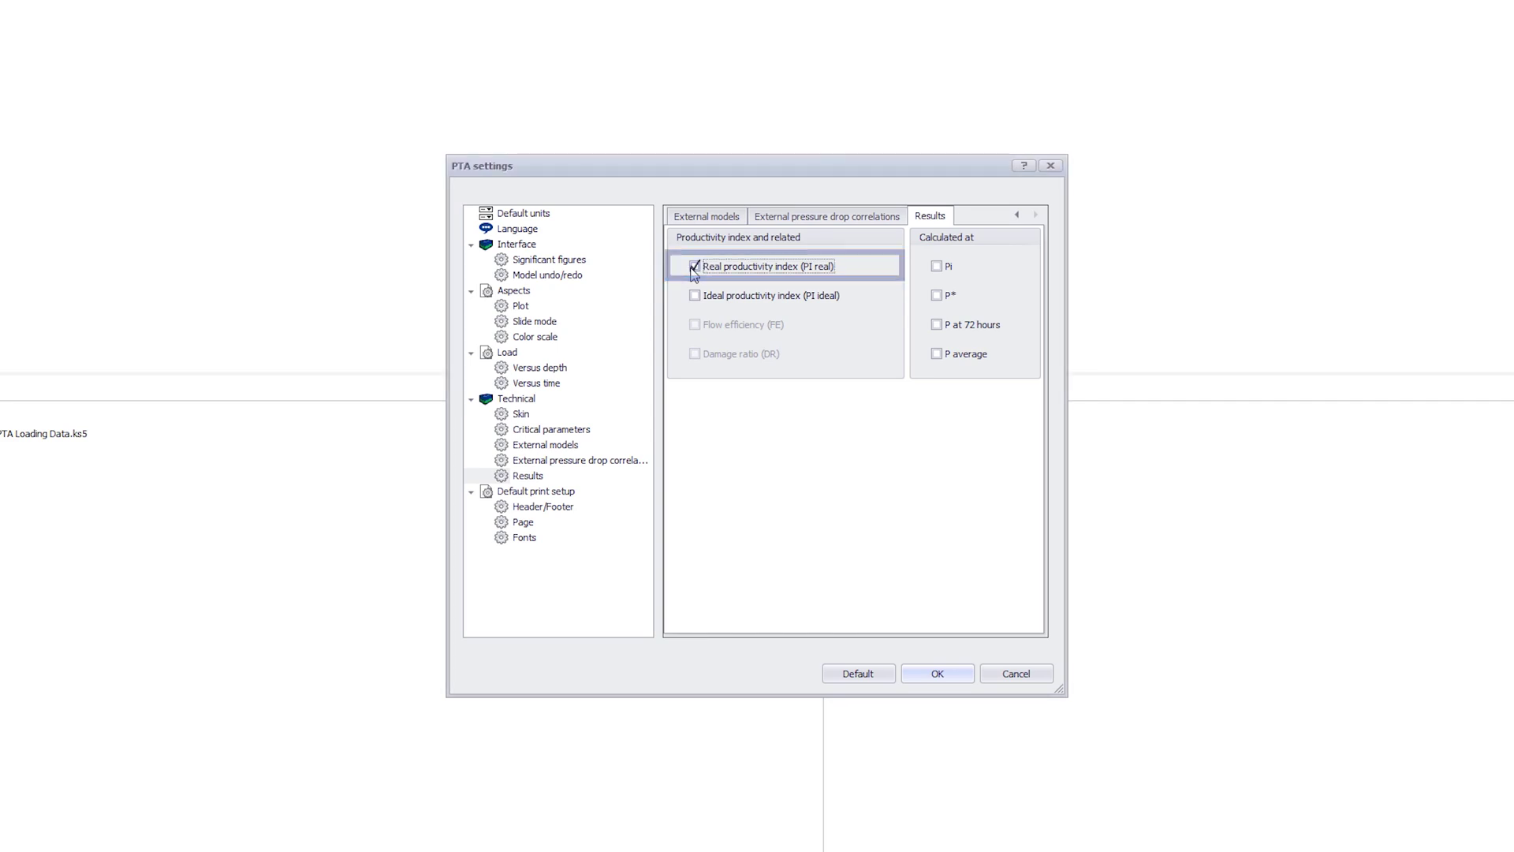
pyautogui.click(695, 297)
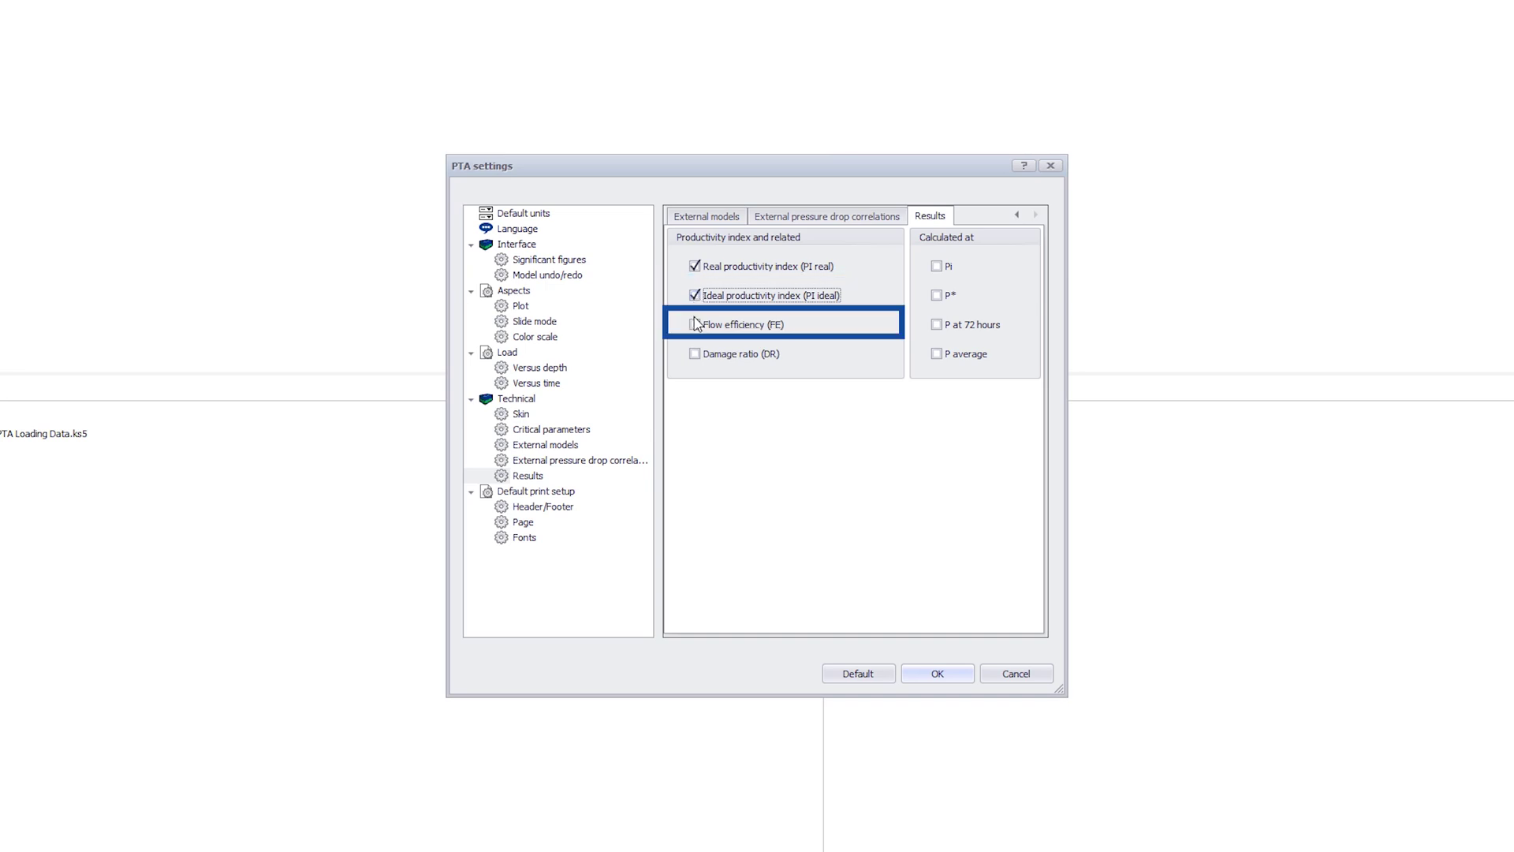
pyautogui.click(695, 325)
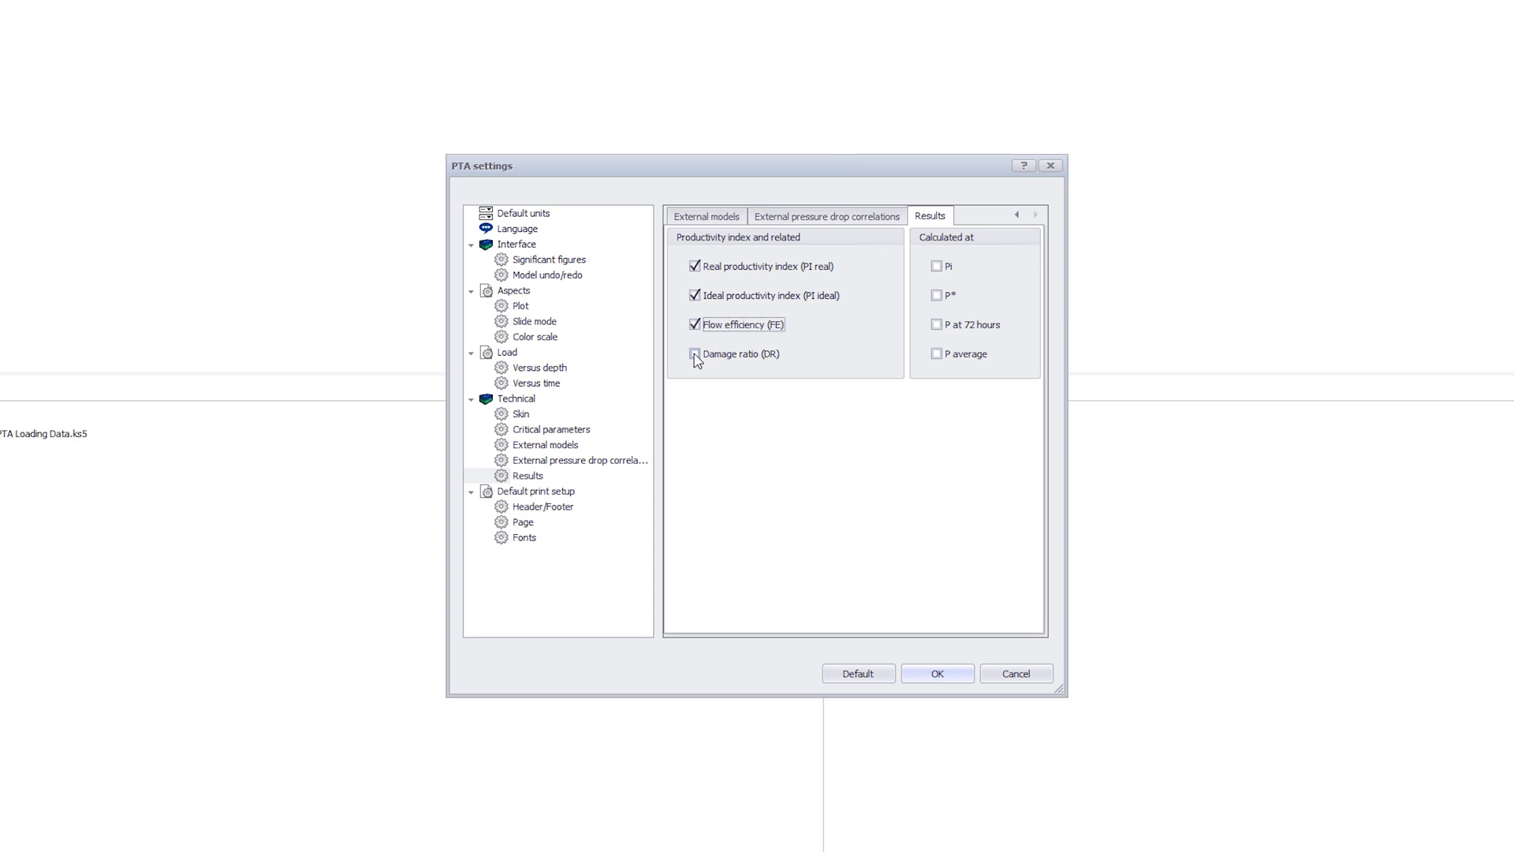
# Calculate results at Pi, P average, P* and P at 72 hours, then accept the settings
pyautogui.click(936, 267)
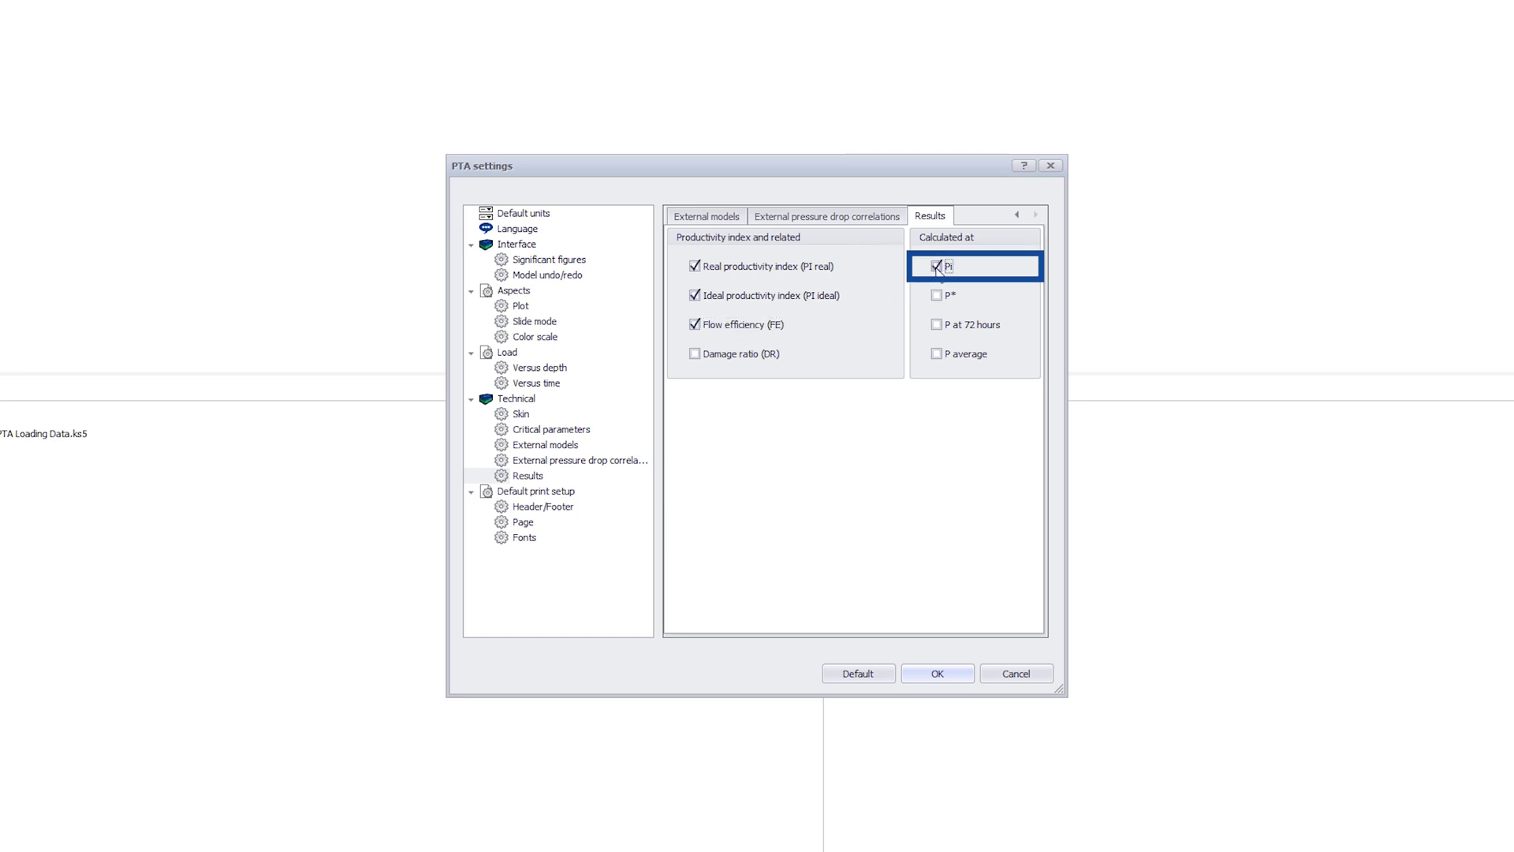
pyautogui.click(937, 356)
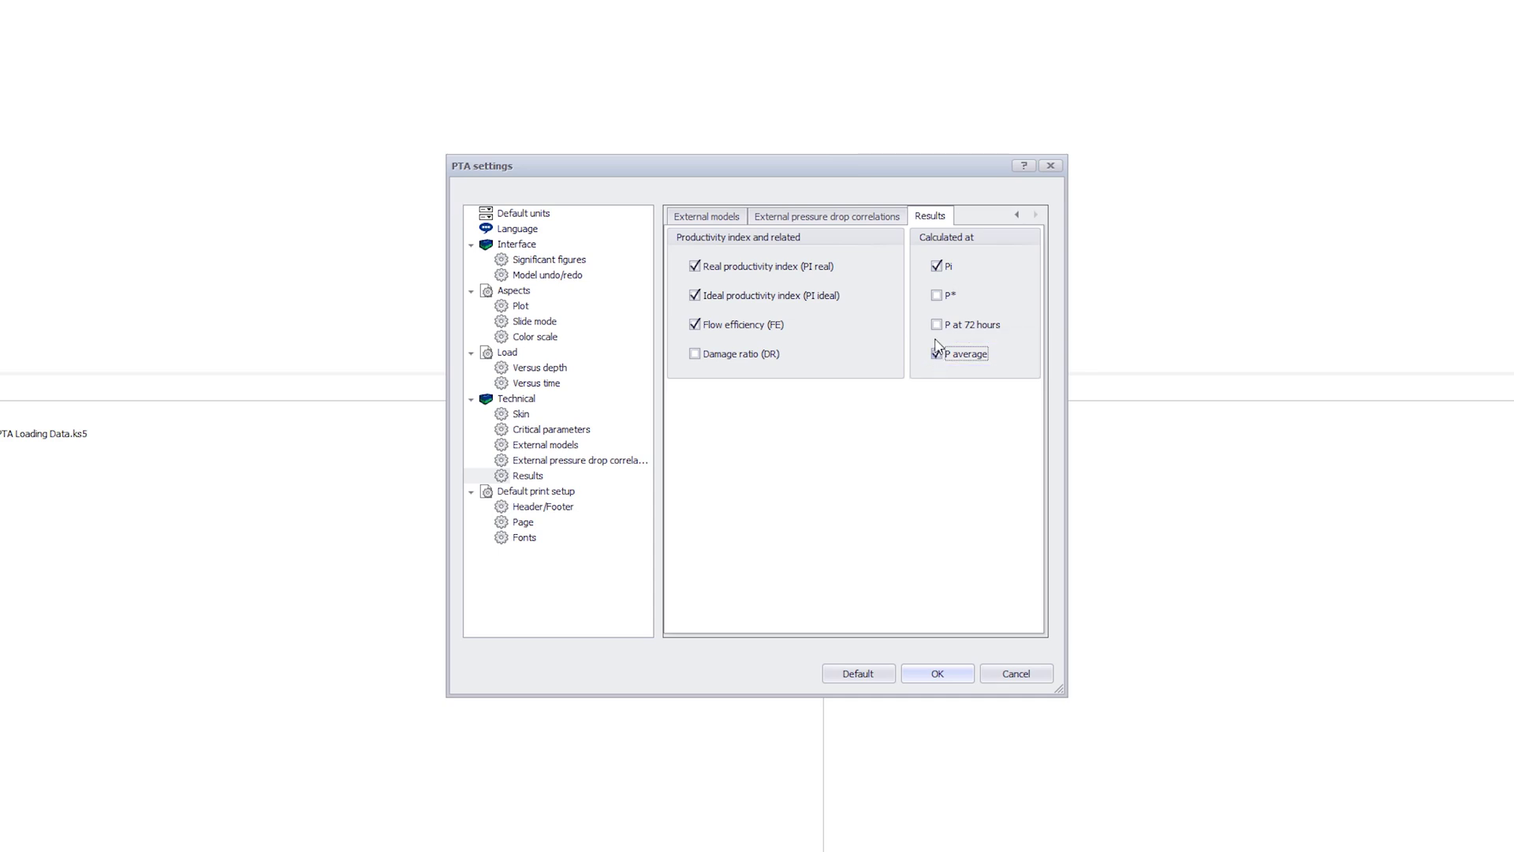
pyautogui.click(936, 296)
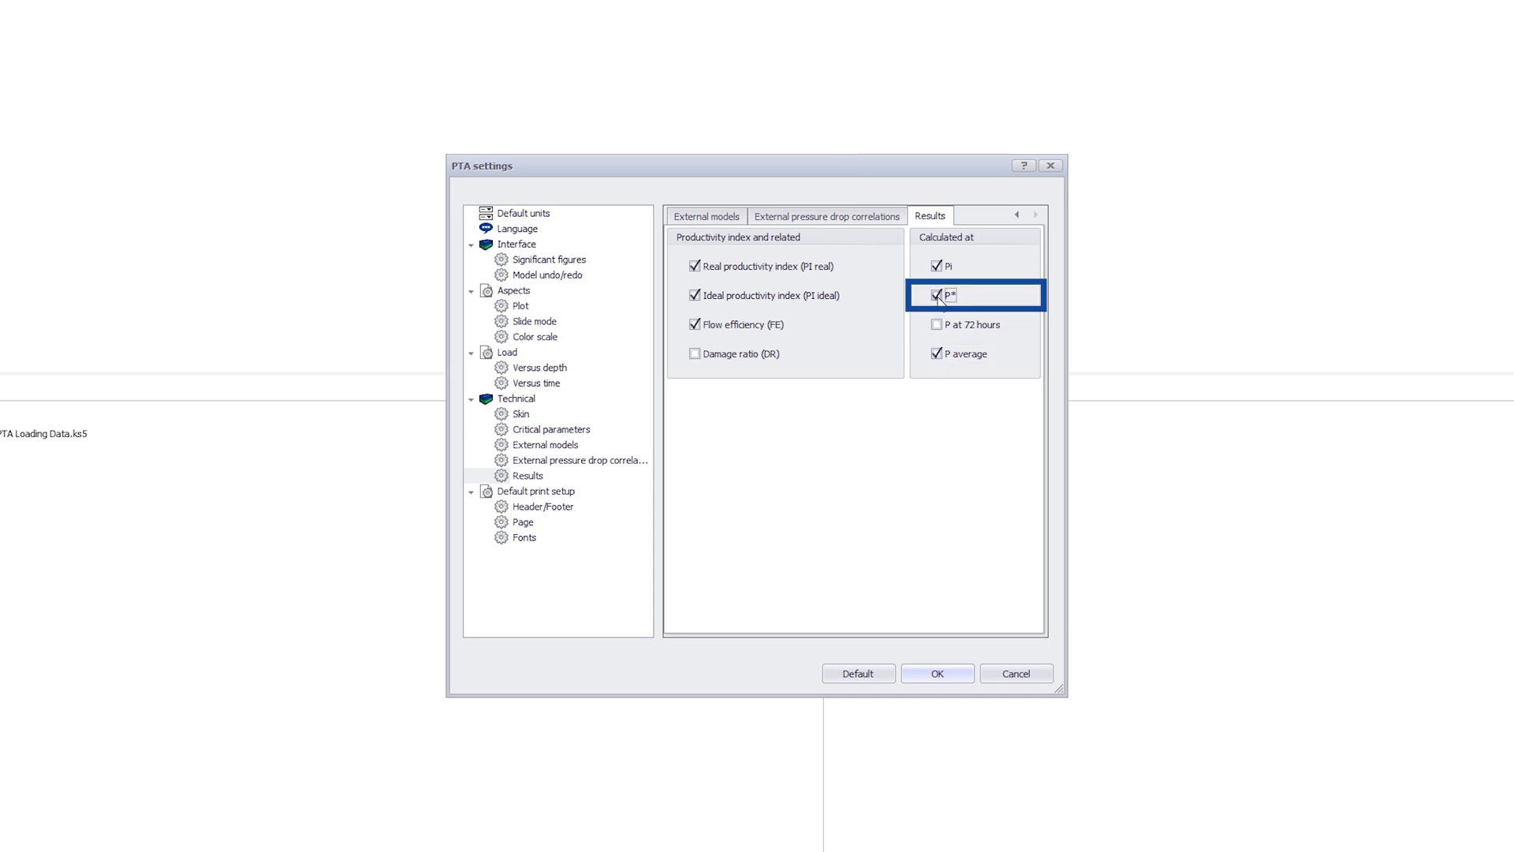
pyautogui.click(937, 325)
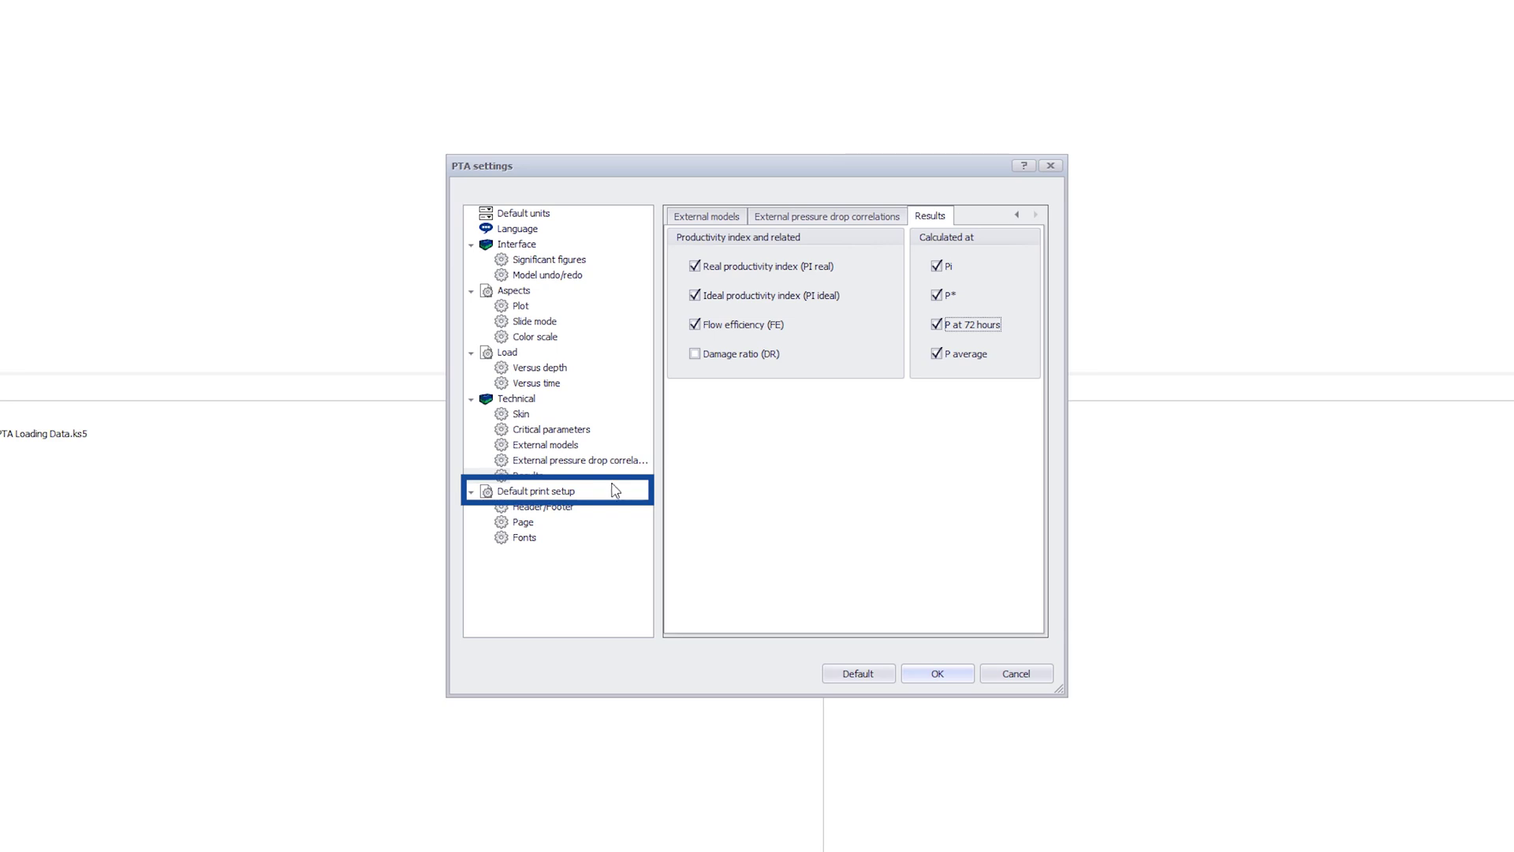
pyautogui.click(565, 493)
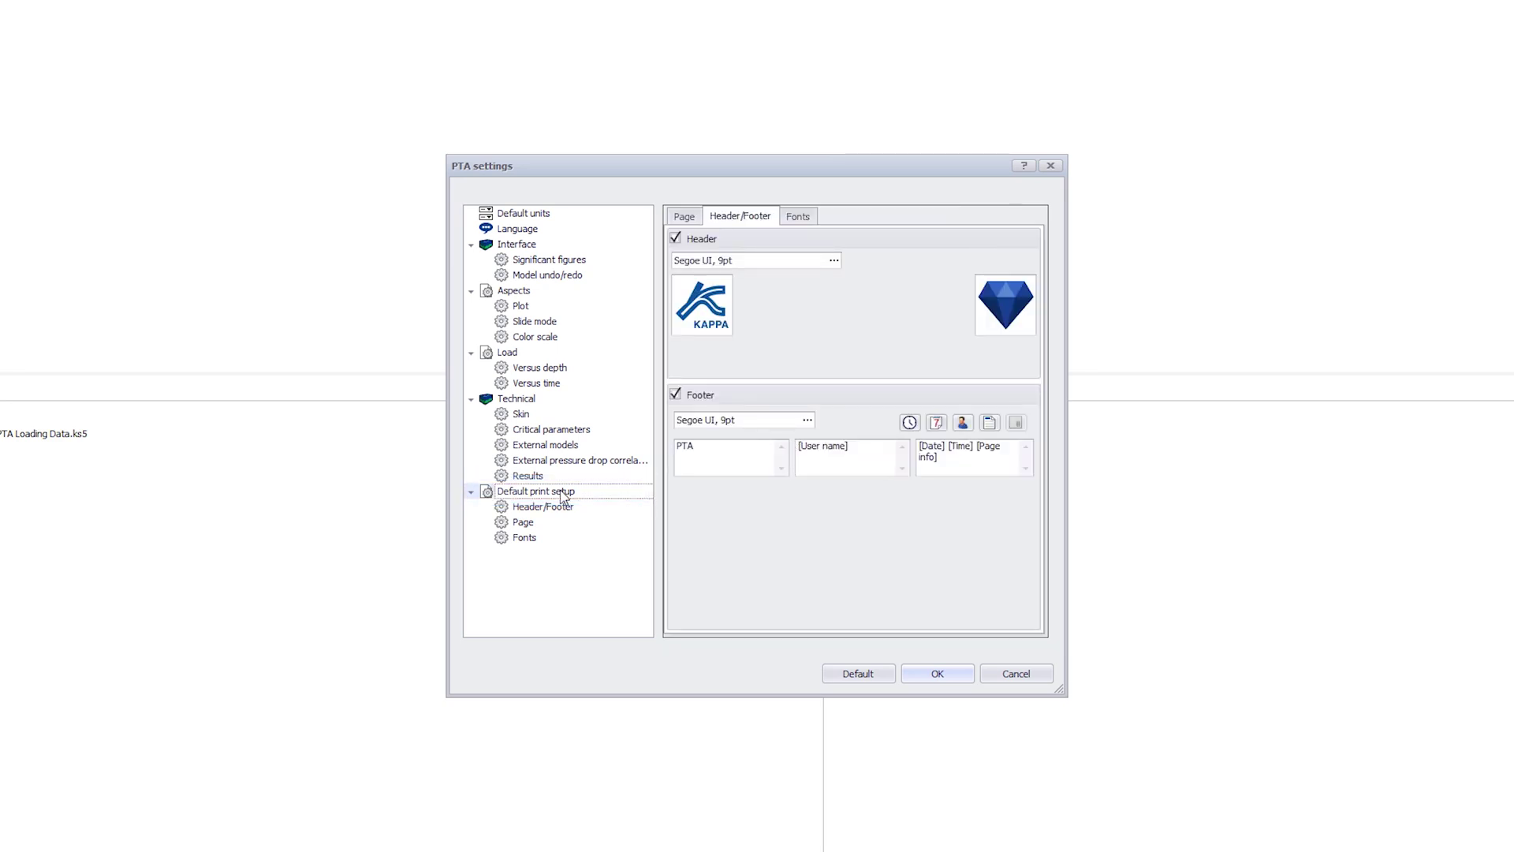
pyautogui.click(947, 672)
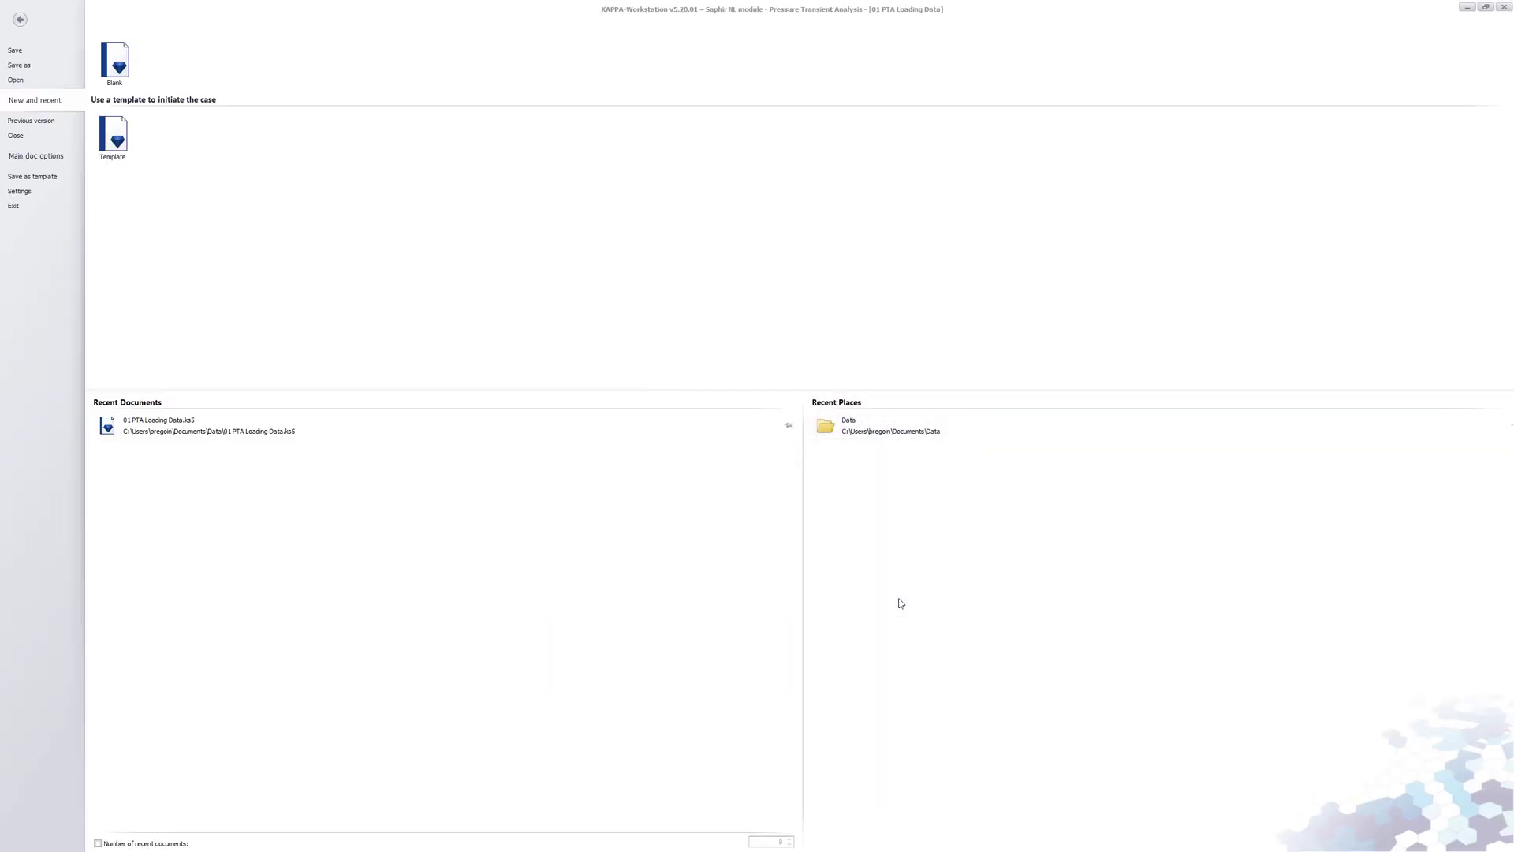